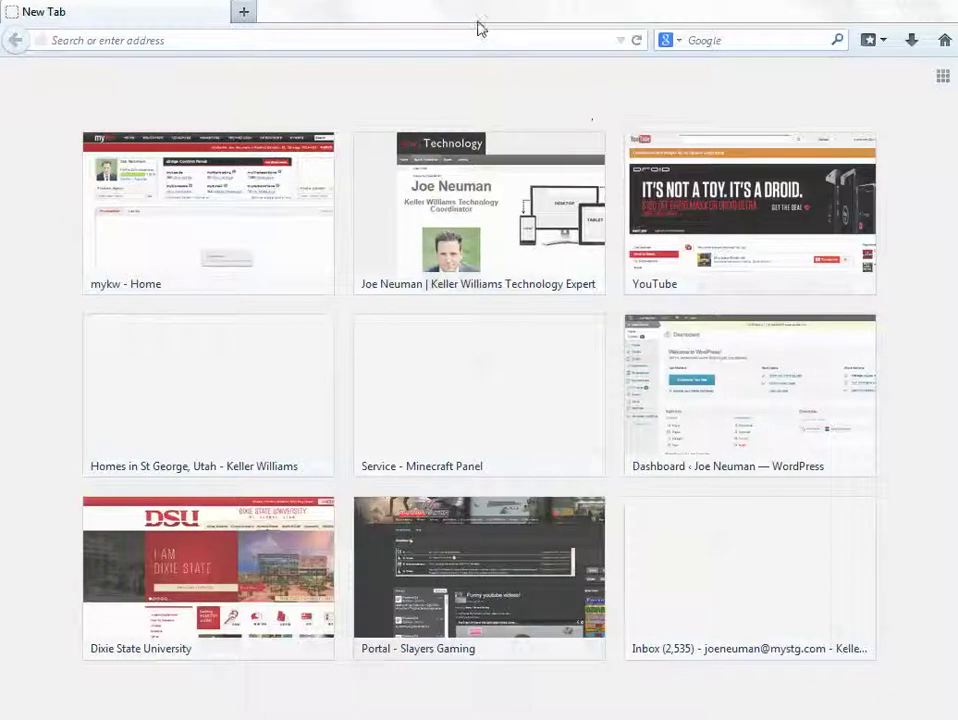
Step: Load youtube.com from the address bar by accepting the 'you' autocomplete
left_click(333, 40)
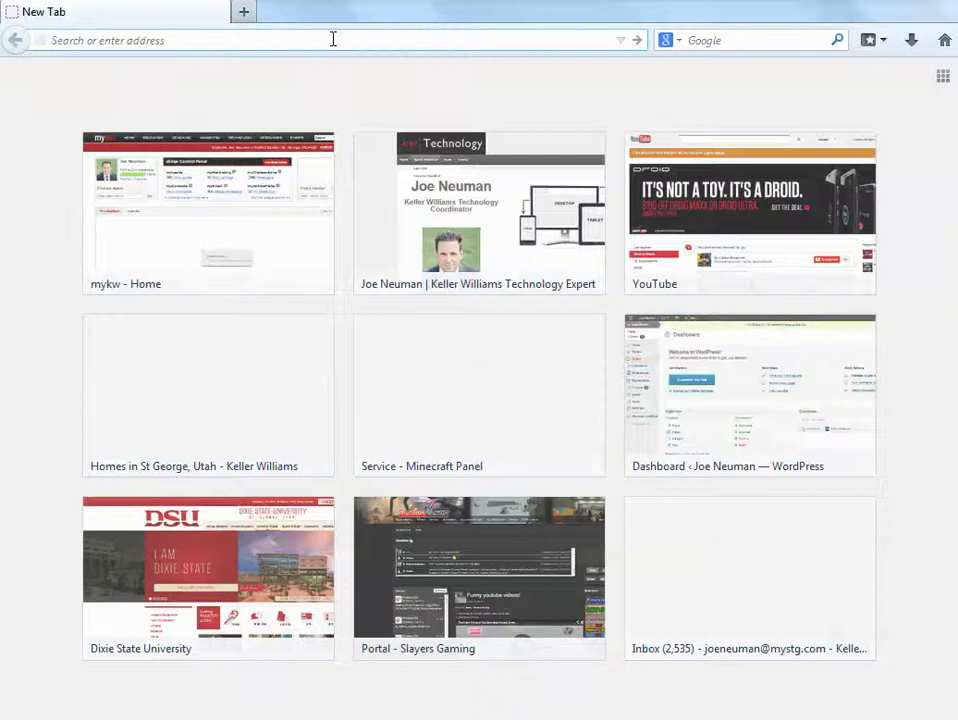
type("youtube.com/")
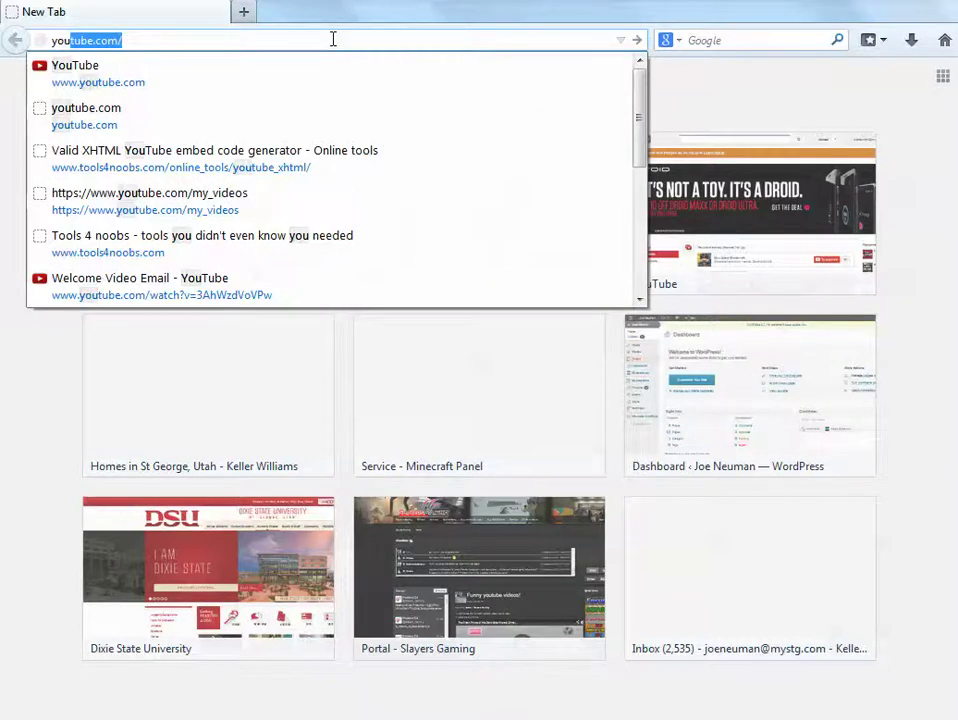
key("Return")
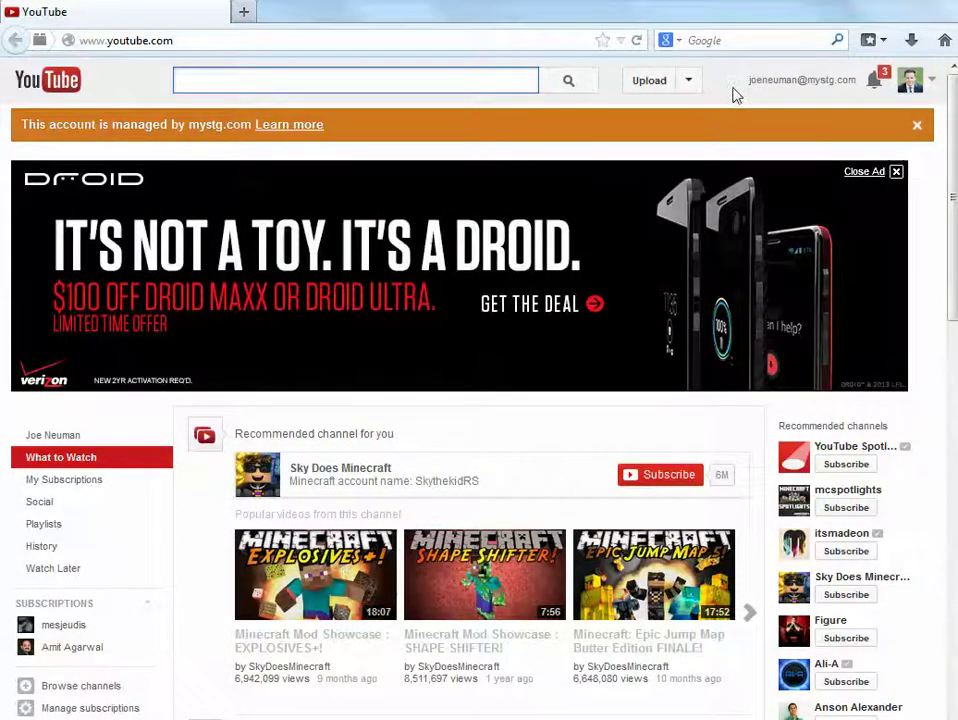
Step: Open the 10/10/2013 9:30:00 AM upload from Video Manager, pause it, and start a new tab
left_click(933, 87)
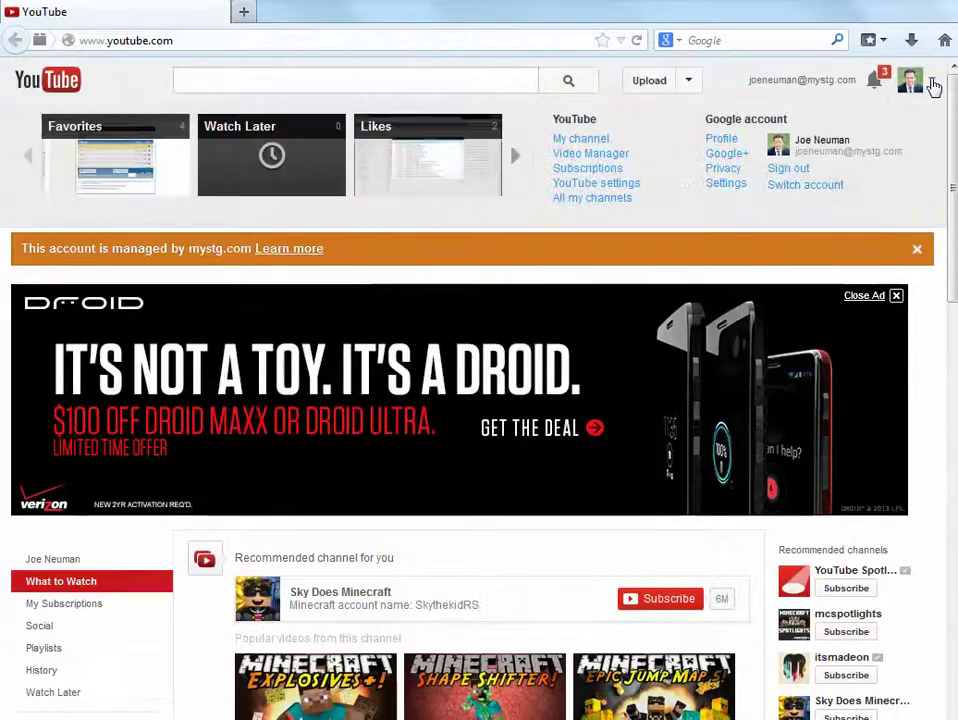
left_click(585, 163)
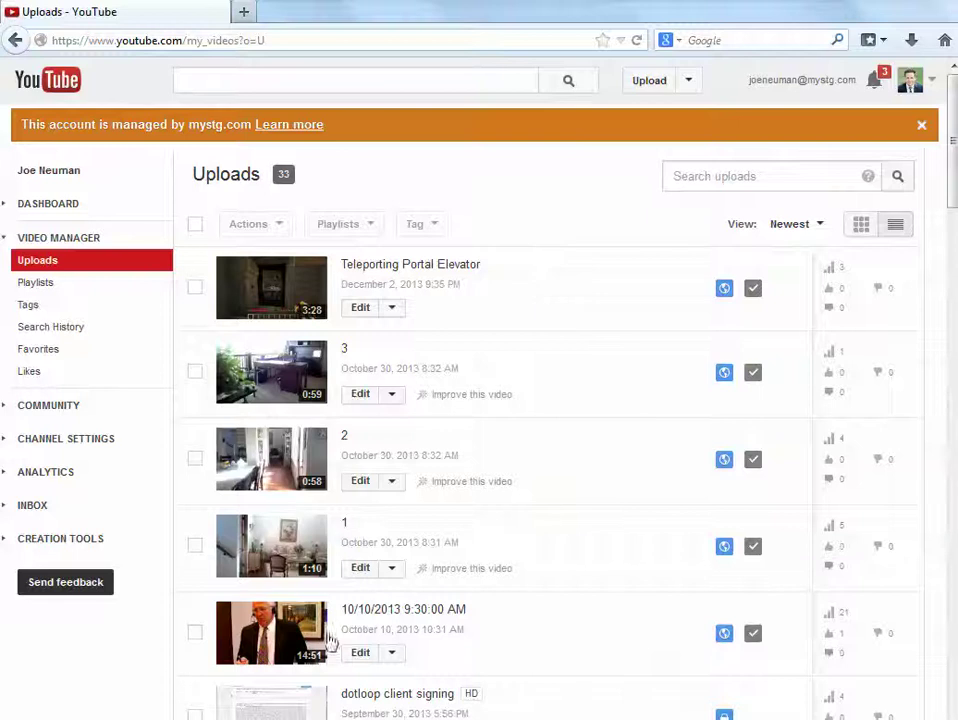
left_click(392, 612)
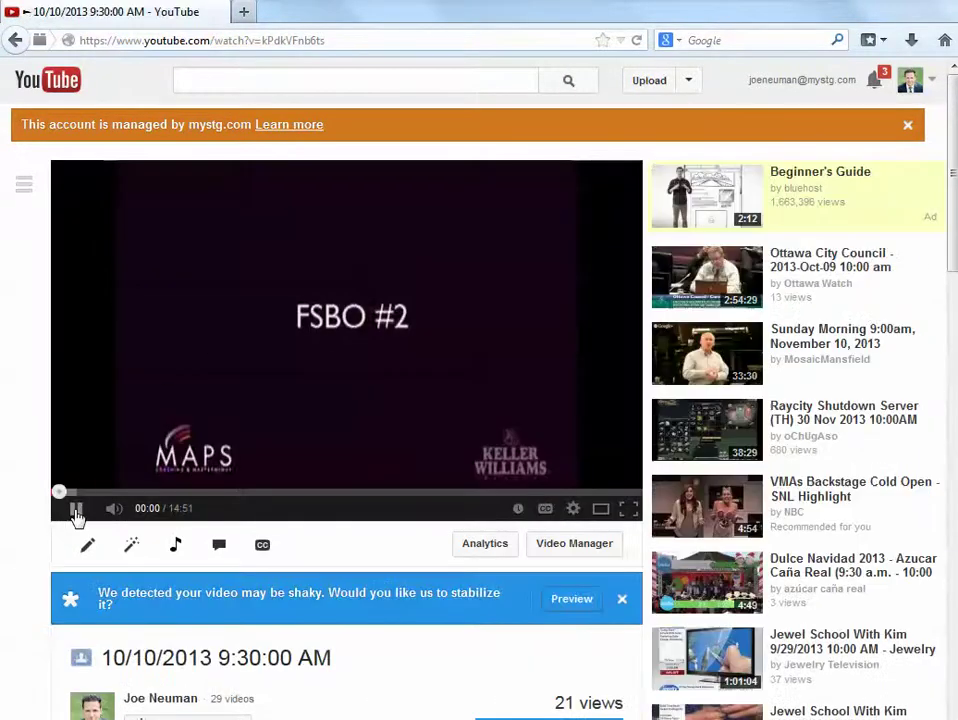
left_click(77, 512)
left_click(244, 12)
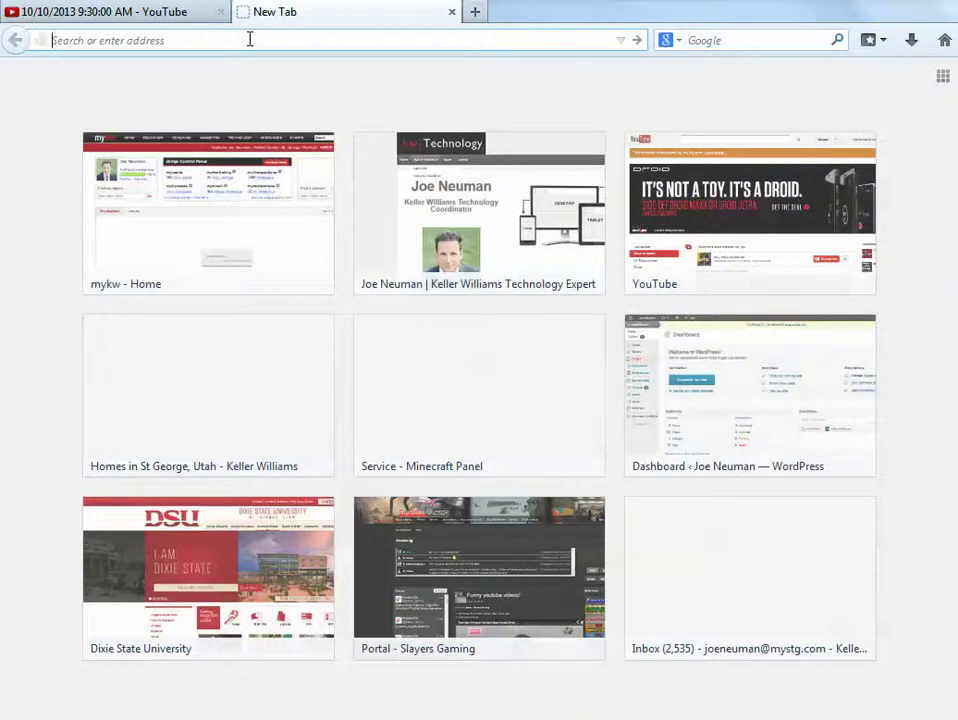
Step: Load the Tools4noobs Valid XHTML YouTube embed code generator from the 'too' suggestions
type("tools4noobs.com/")
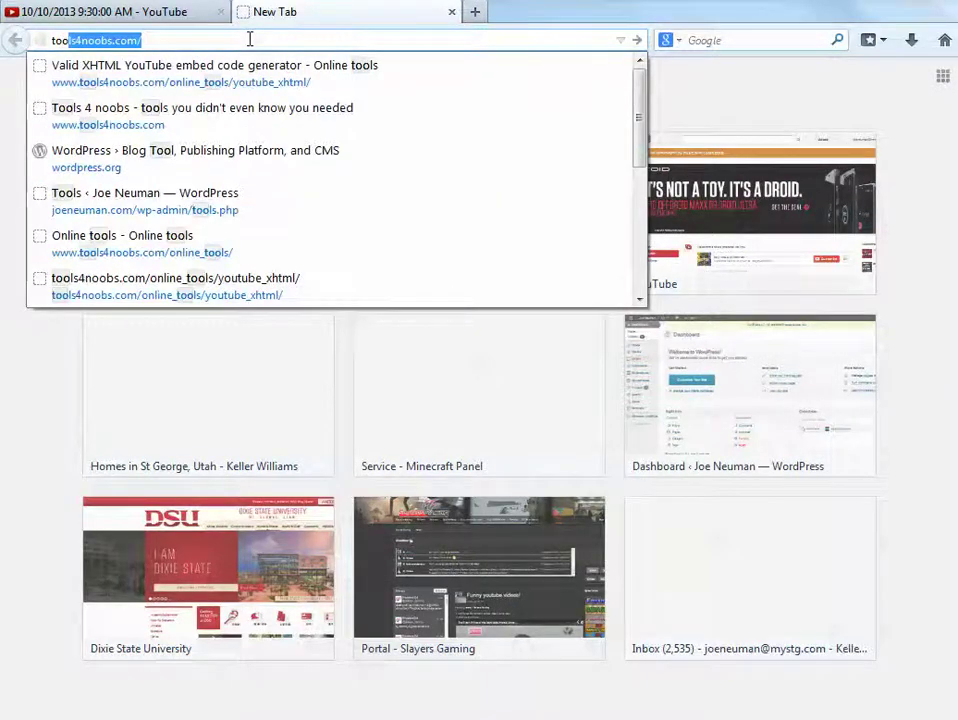
key("Down")
key("Return")
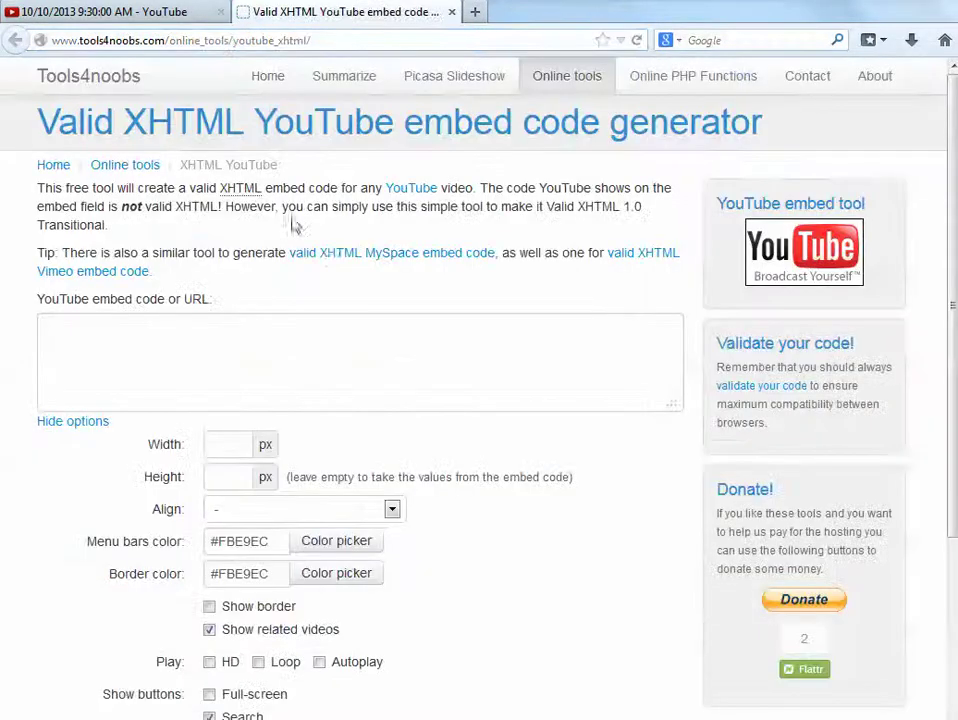
scroll(617, 474, "down", 4)
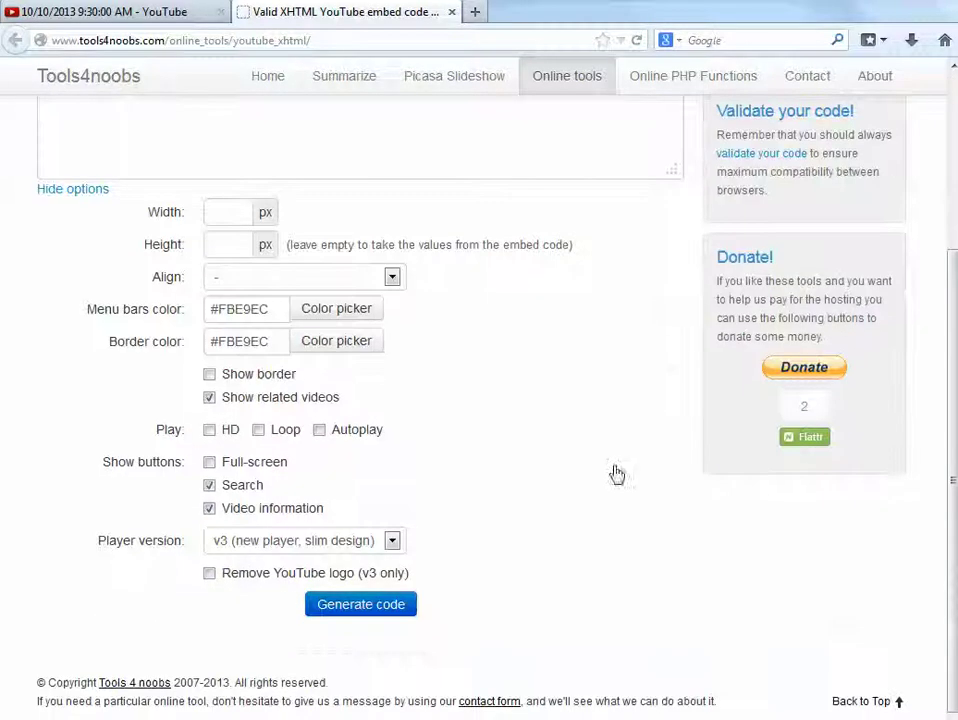
scroll(547, 468, "up", 4)
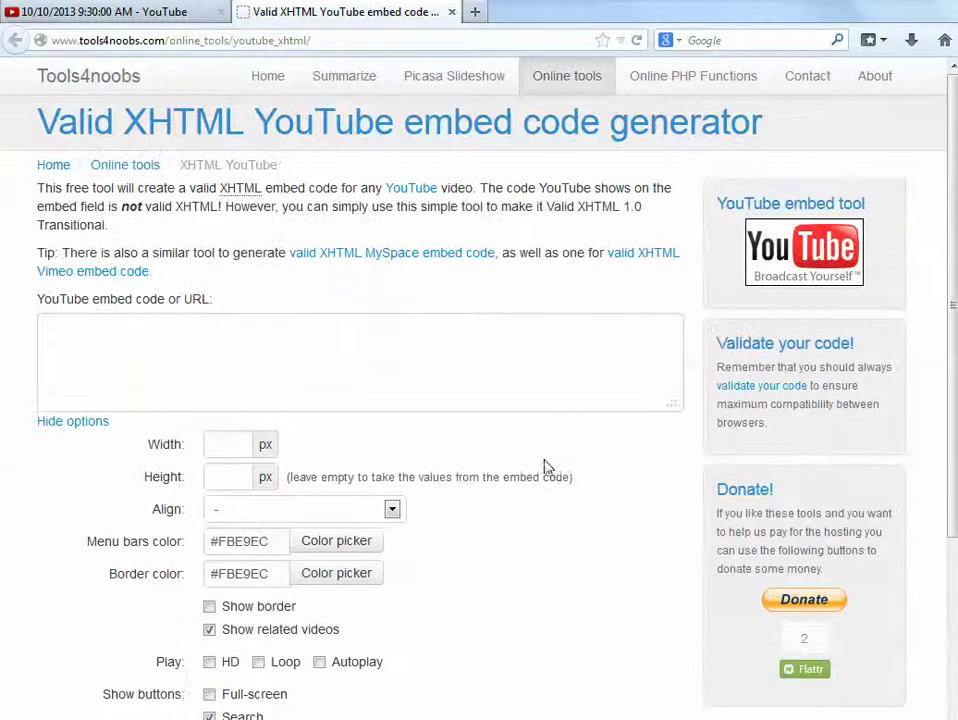
Step: Copy the YouTube video's web address and return to the generator's URL field
left_click(185, 13)
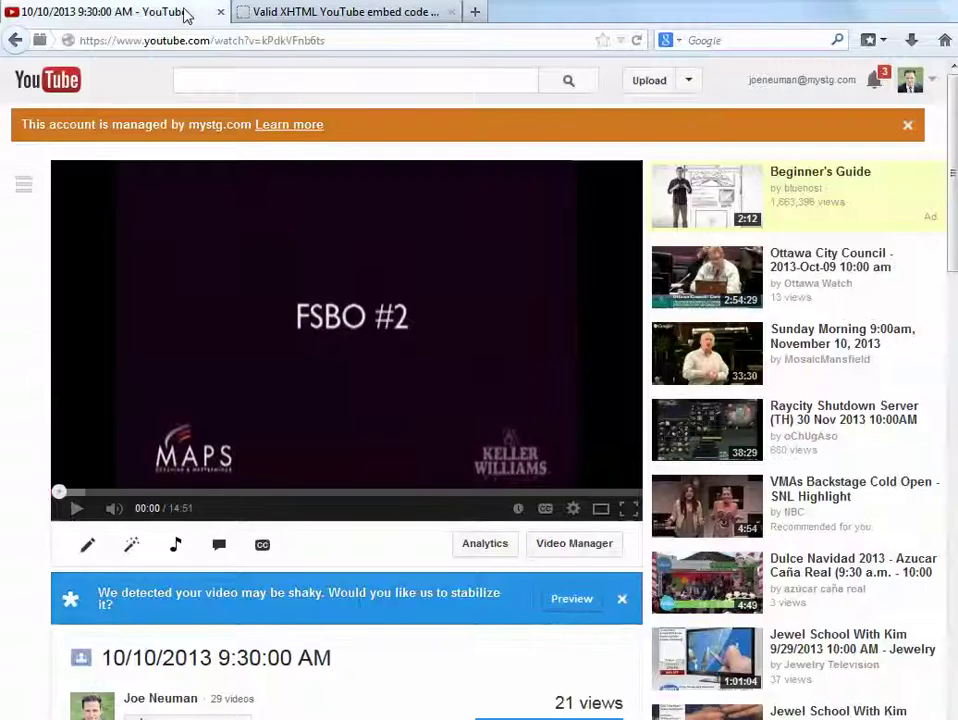
left_click(203, 41)
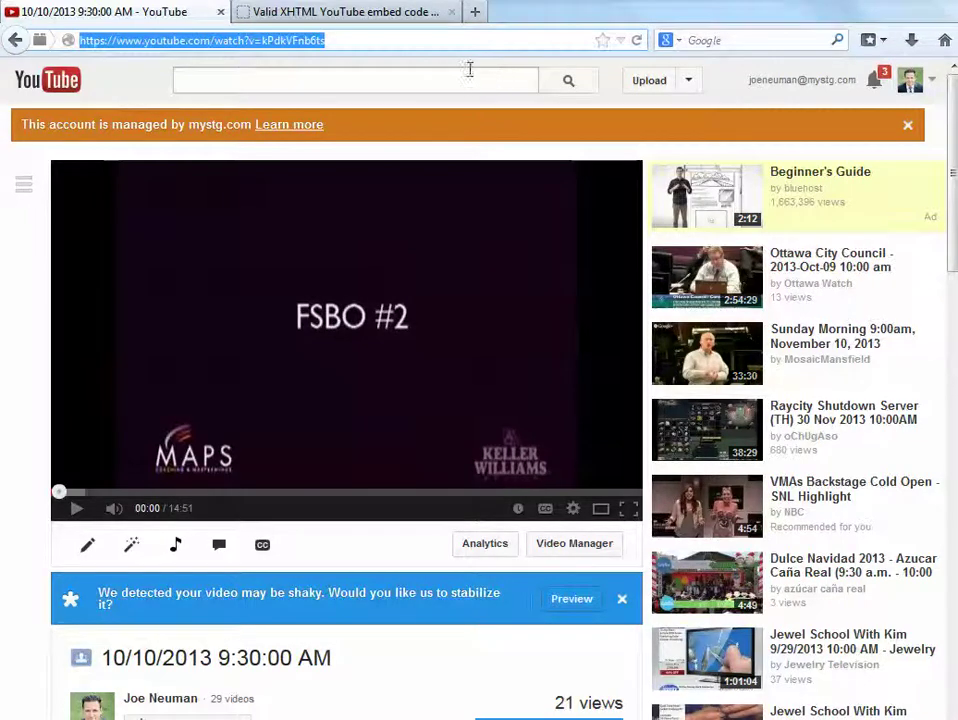
right_click(320, 44)
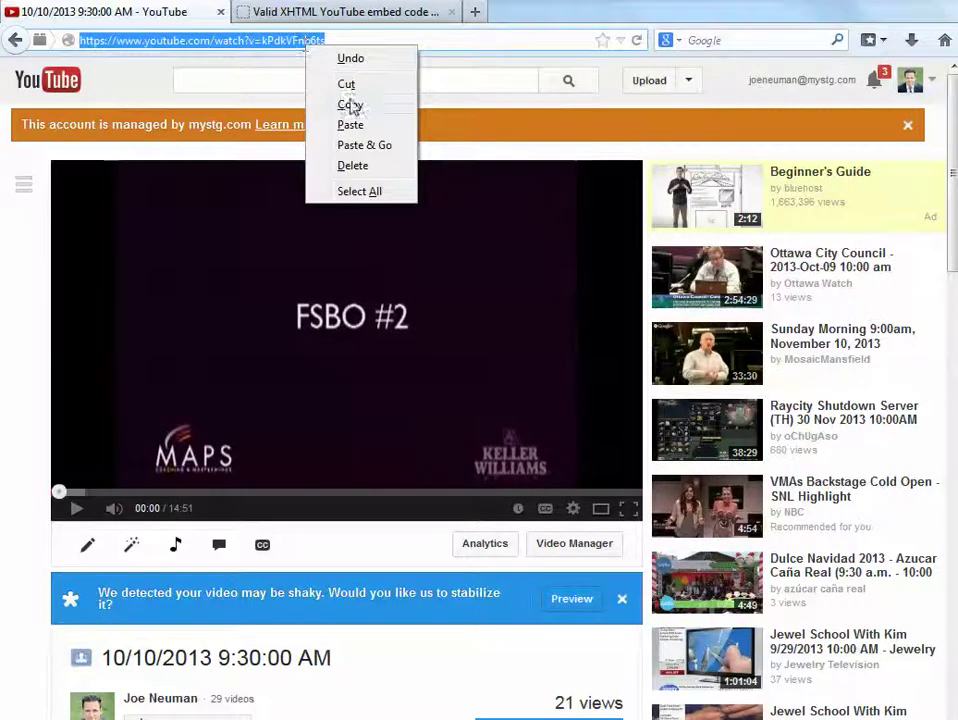
left_click(349, 103)
left_click(345, 12)
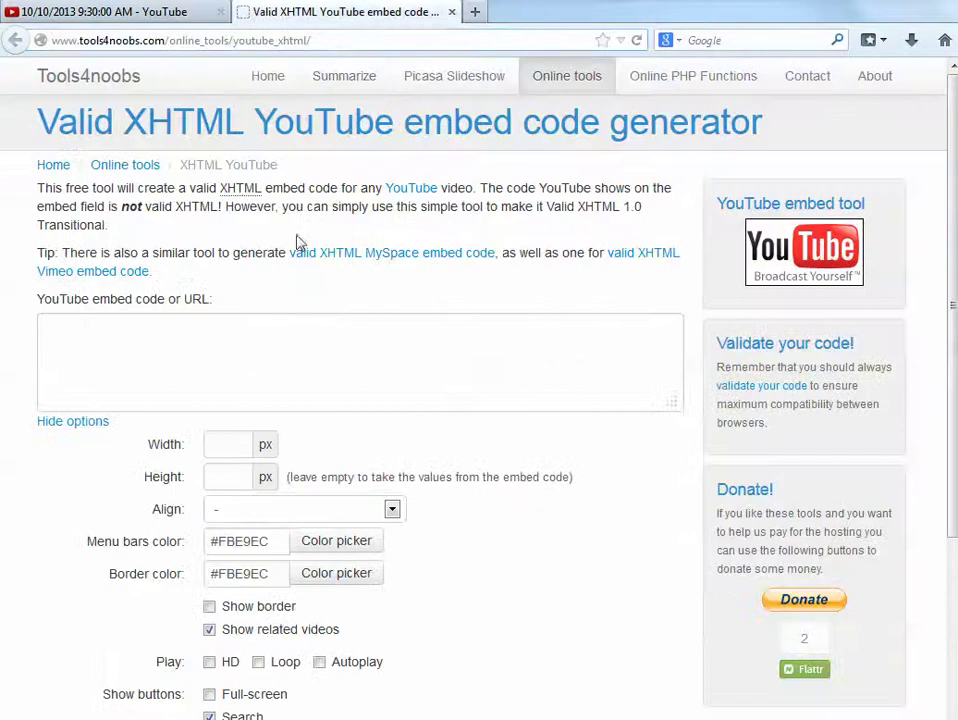
left_click(85, 334)
Step: Paste the copied video URL into the embed code field
right_click(52, 332)
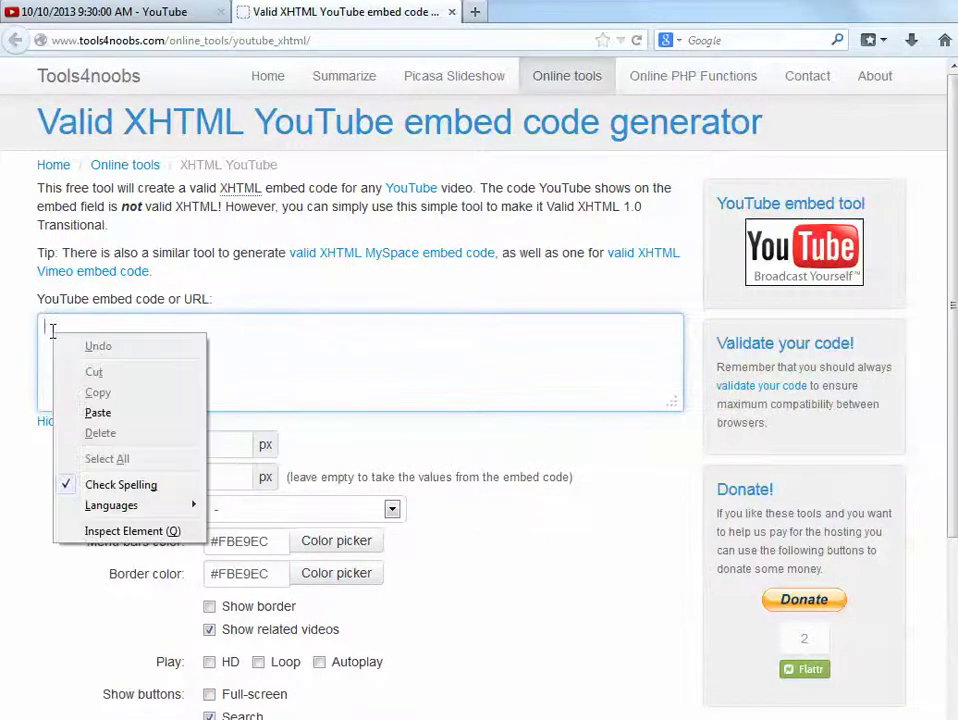
left_click(100, 412)
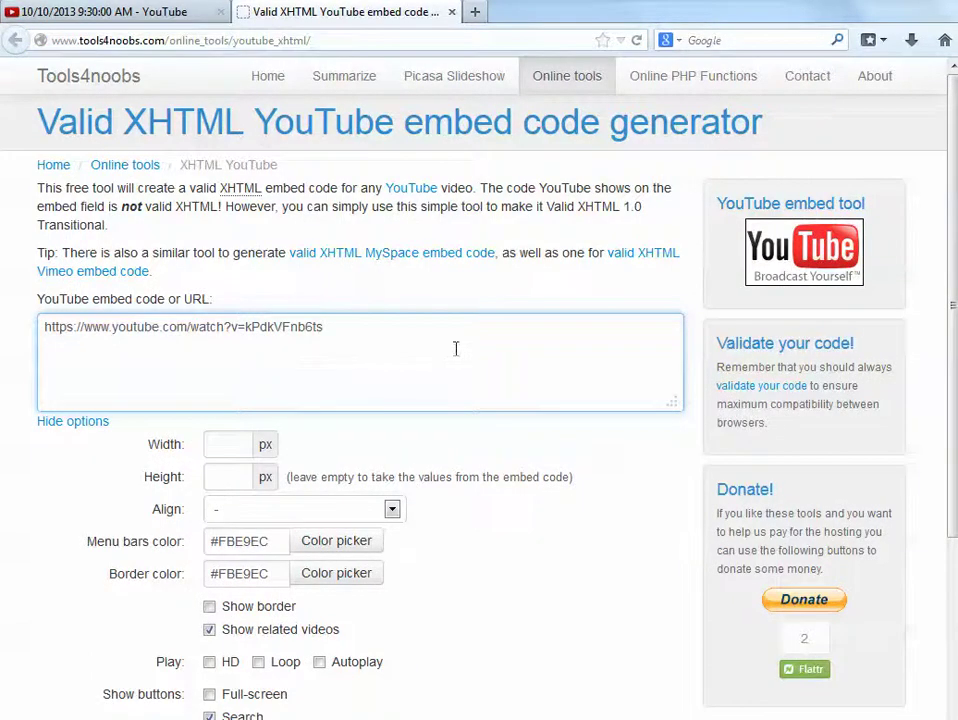
scroll(495, 400, "down", 4)
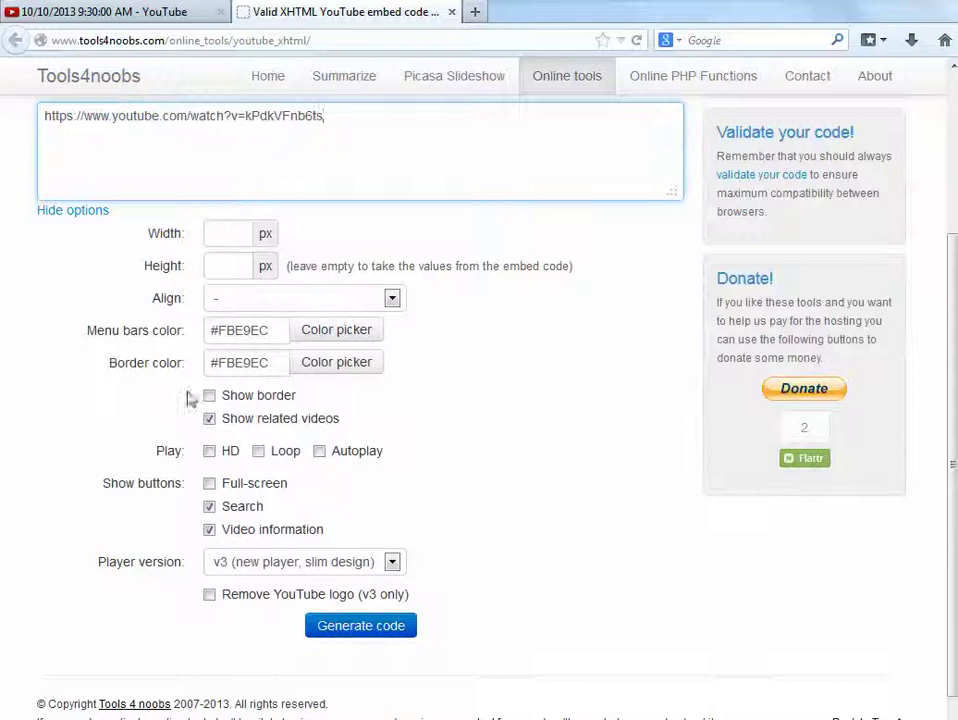
Step: Disable related videos, choose the v1 old player with large logo, enable autoplay, and generate the code
left_click(209, 419)
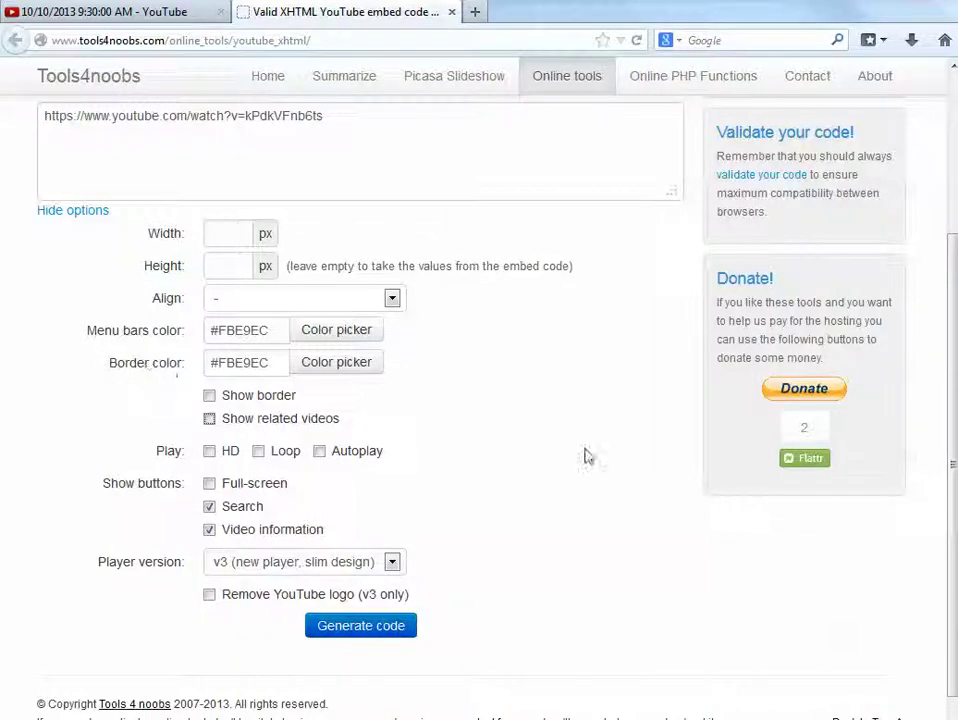
left_click(393, 563)
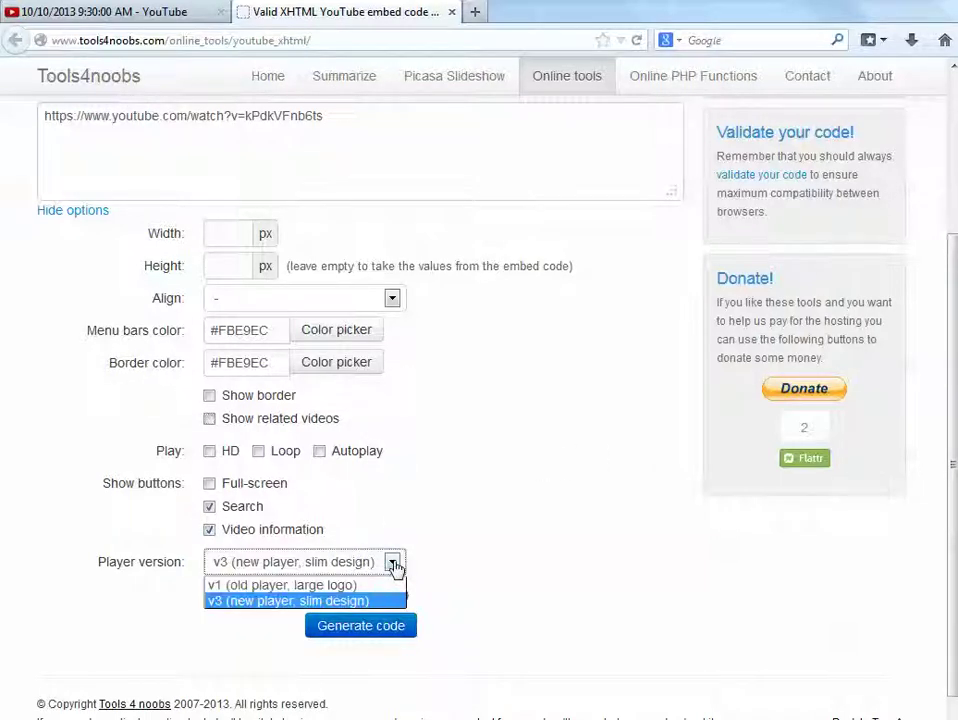
left_click(298, 586)
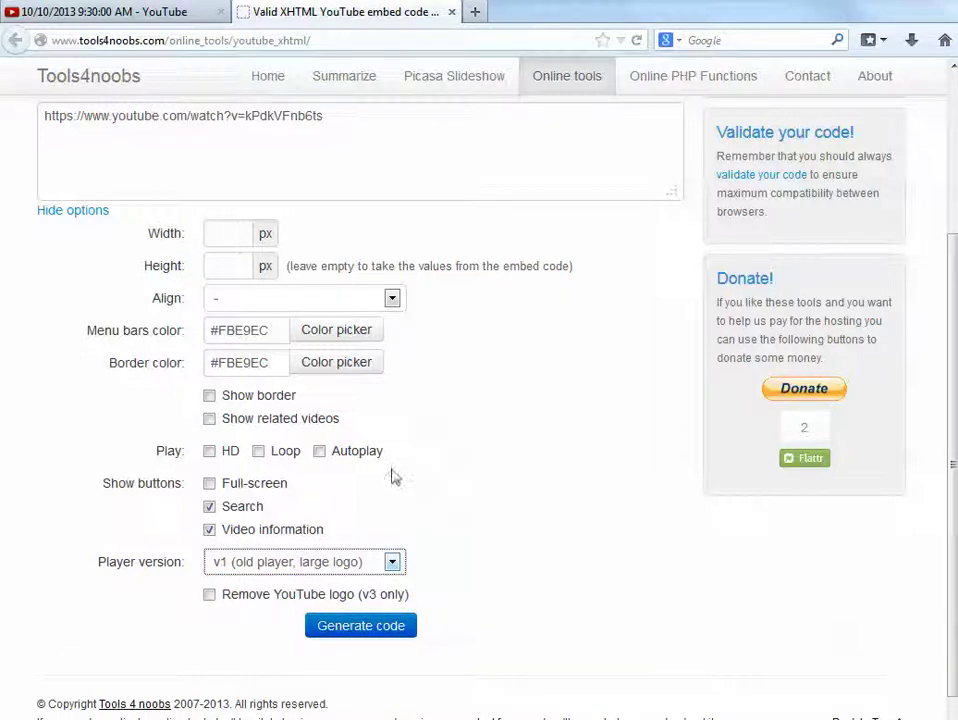
left_click(320, 452)
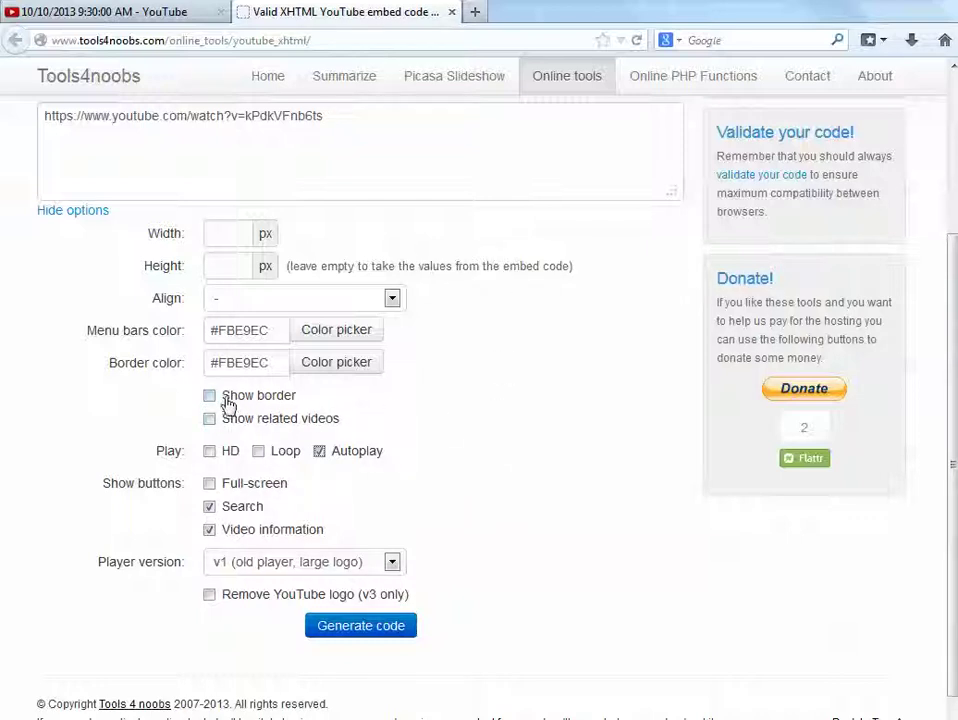
left_click(358, 628)
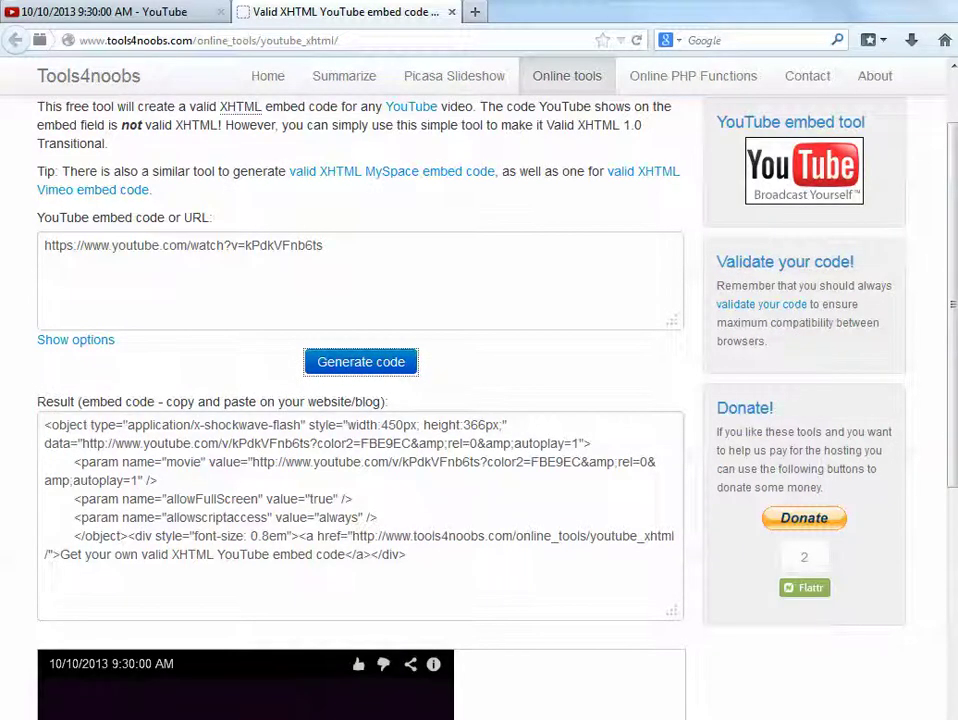
Step: Select the whole generated embed code from <object to </object>, then open a new tab
scroll(594, 548, "down", 4)
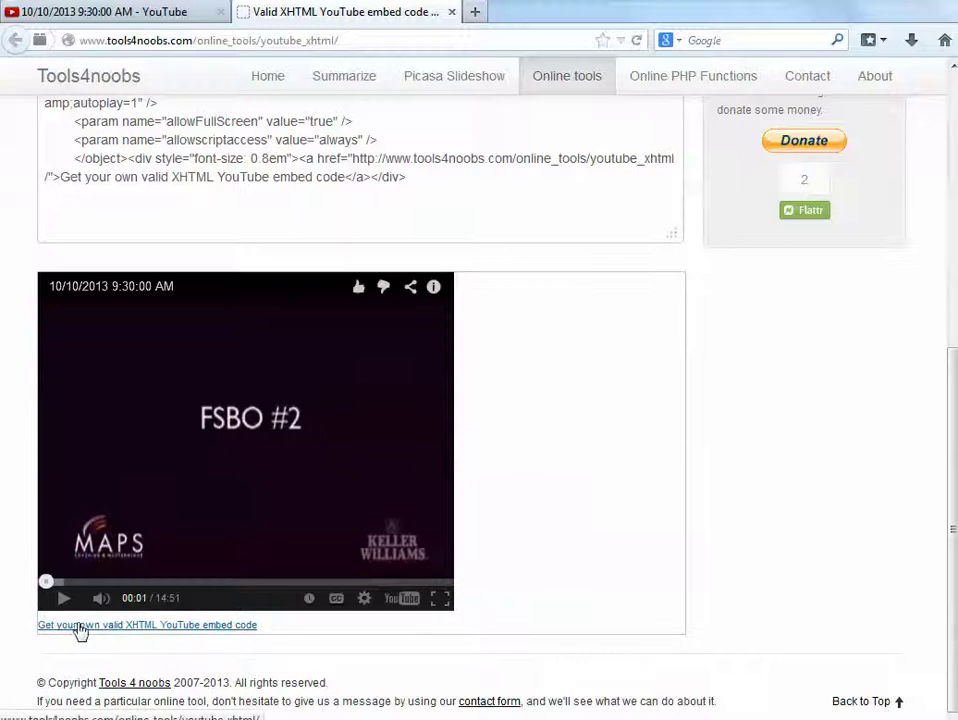
scroll(627, 550, "up", 3)
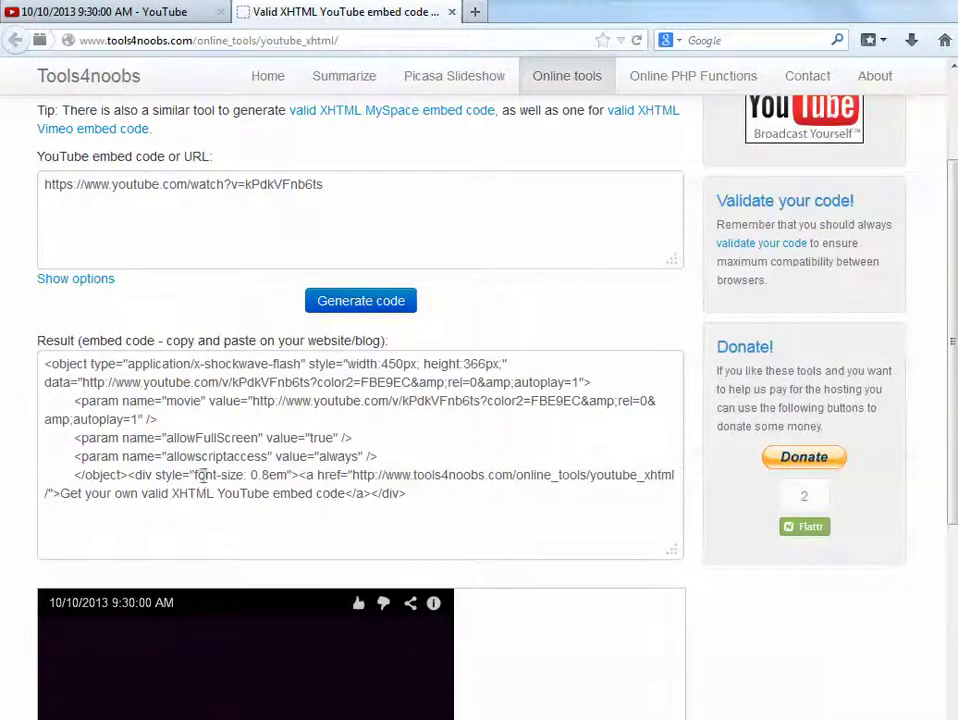
left_click_drag(130, 474, 48, 446)
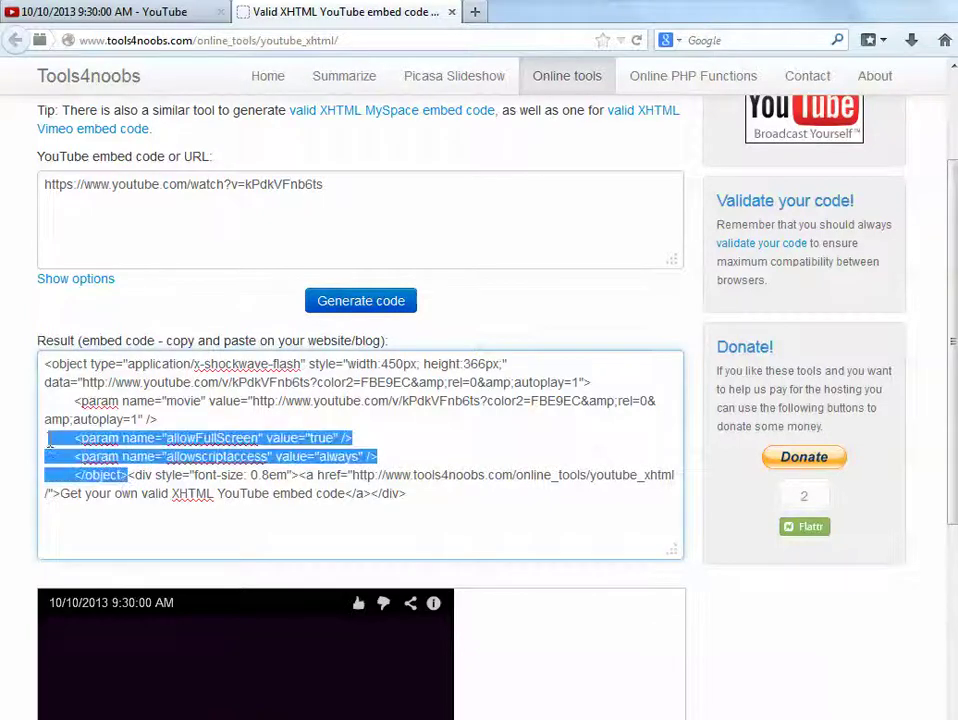
left_click(130, 478)
left_click_drag(127, 475, 42, 358)
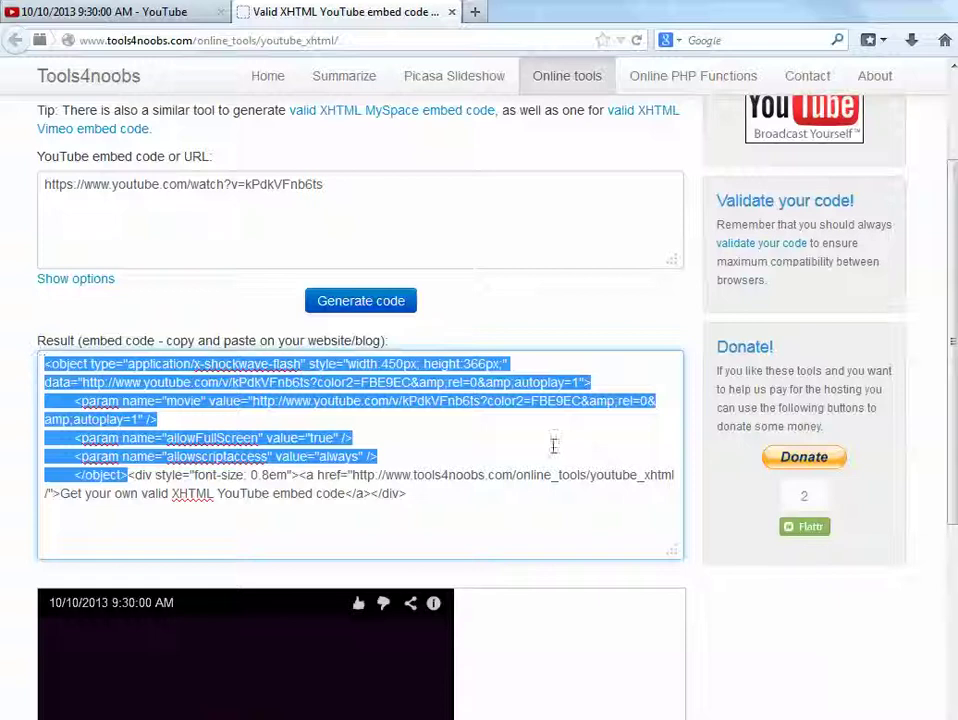
left_click(477, 11)
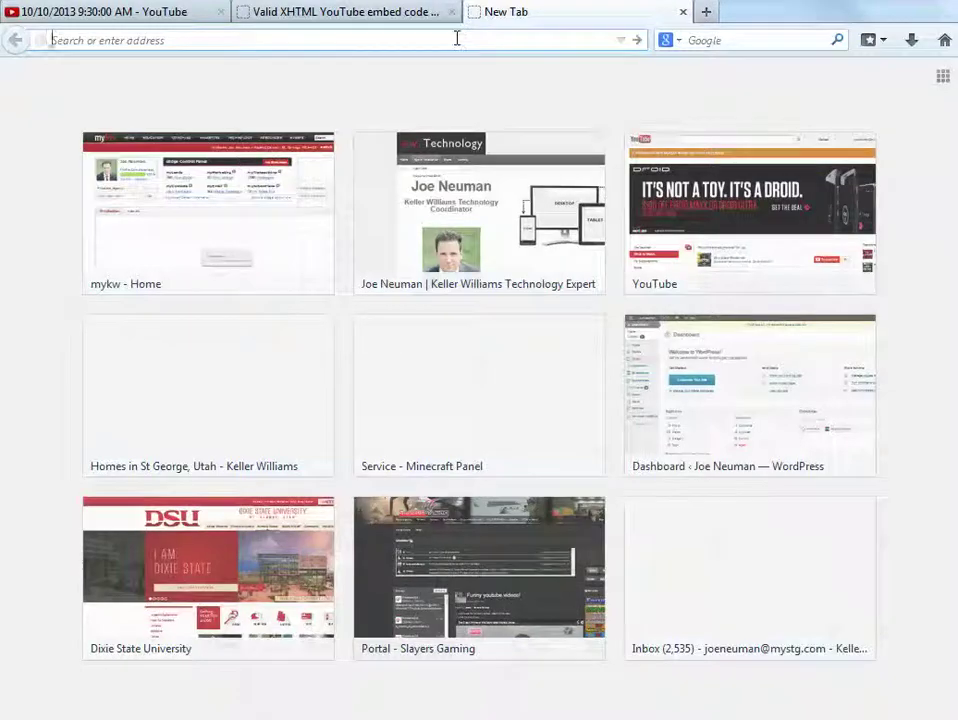
Step: Go to mykw.kw.com and choose Manage eEdge Website under myMarketing
left_click(456, 38)
type("mykw.kw.com/")
key("Return")
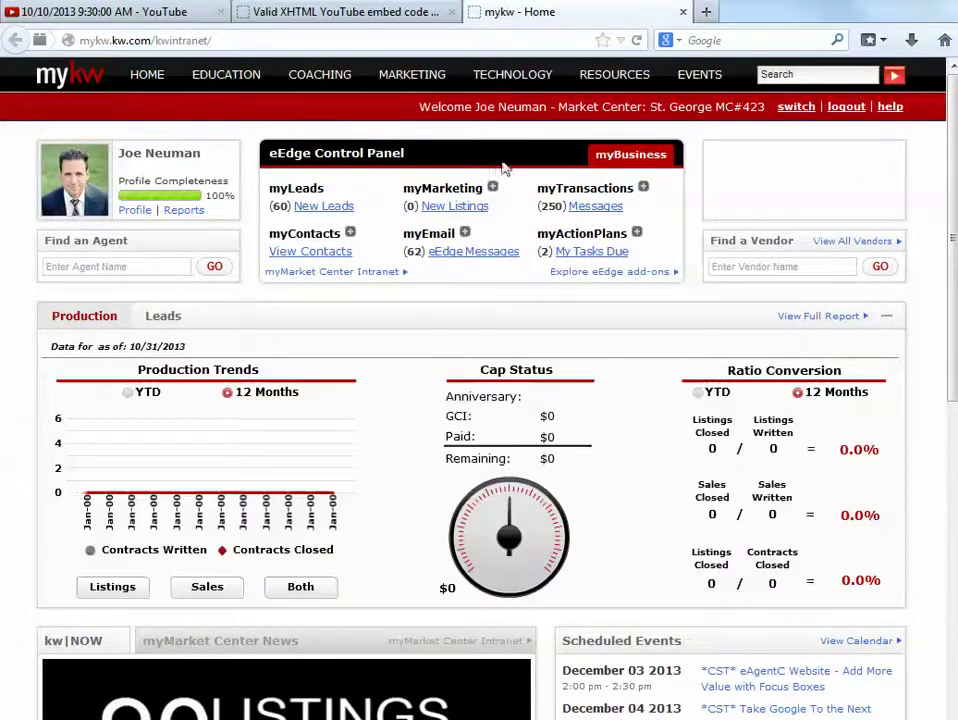
left_click(493, 189)
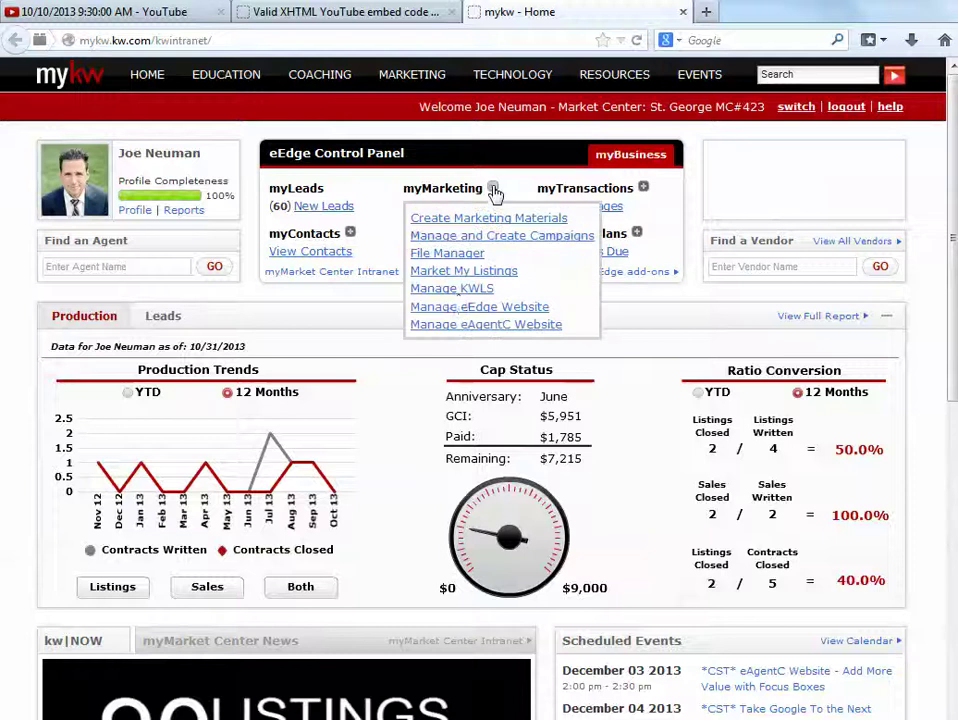
left_click(483, 315)
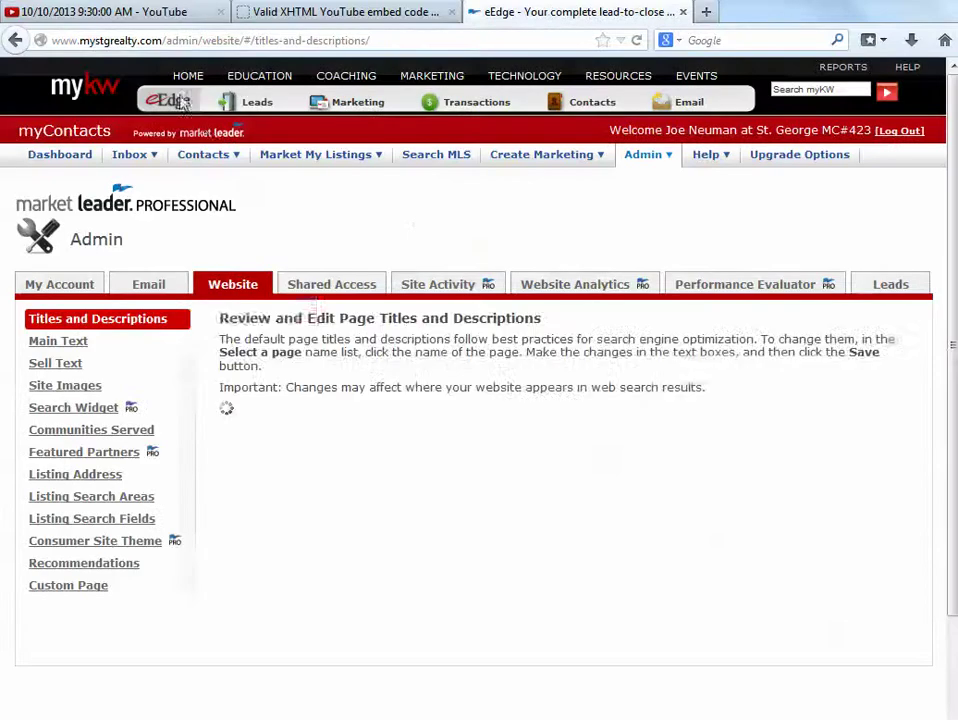
left_click_drag(163, 40, 51, 40)
right_click(103, 41)
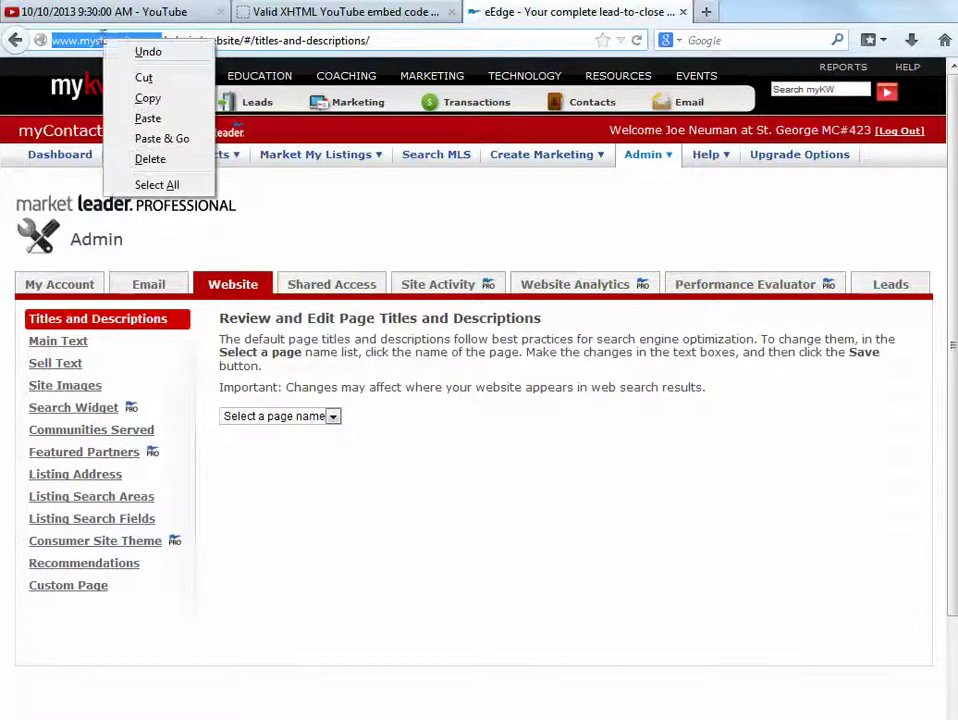
left_click(150, 98)
left_click(706, 13)
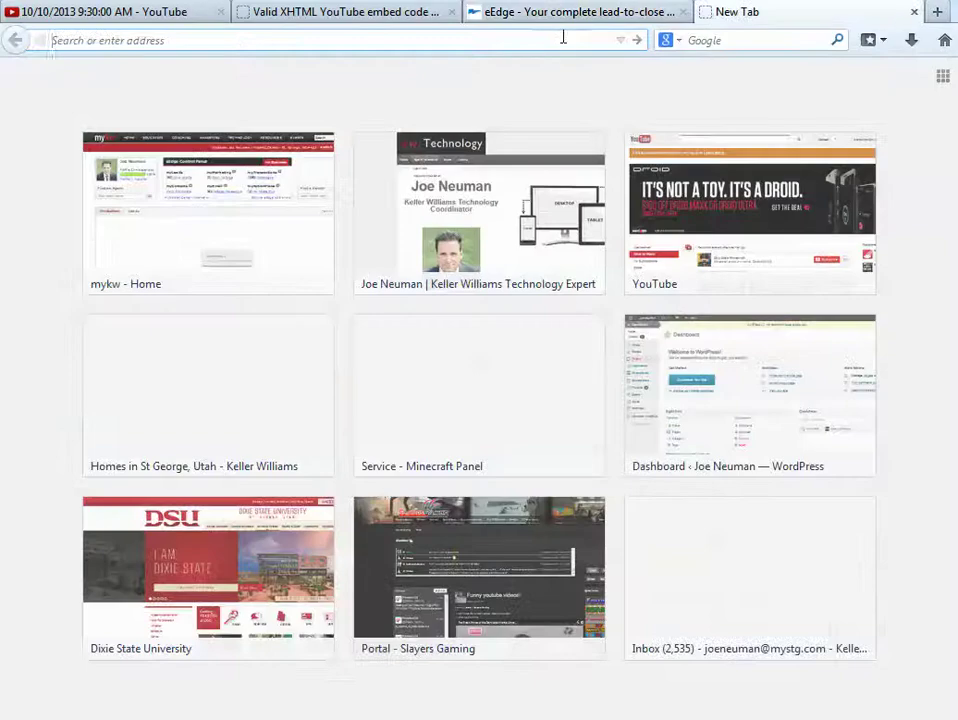
right_click(133, 40)
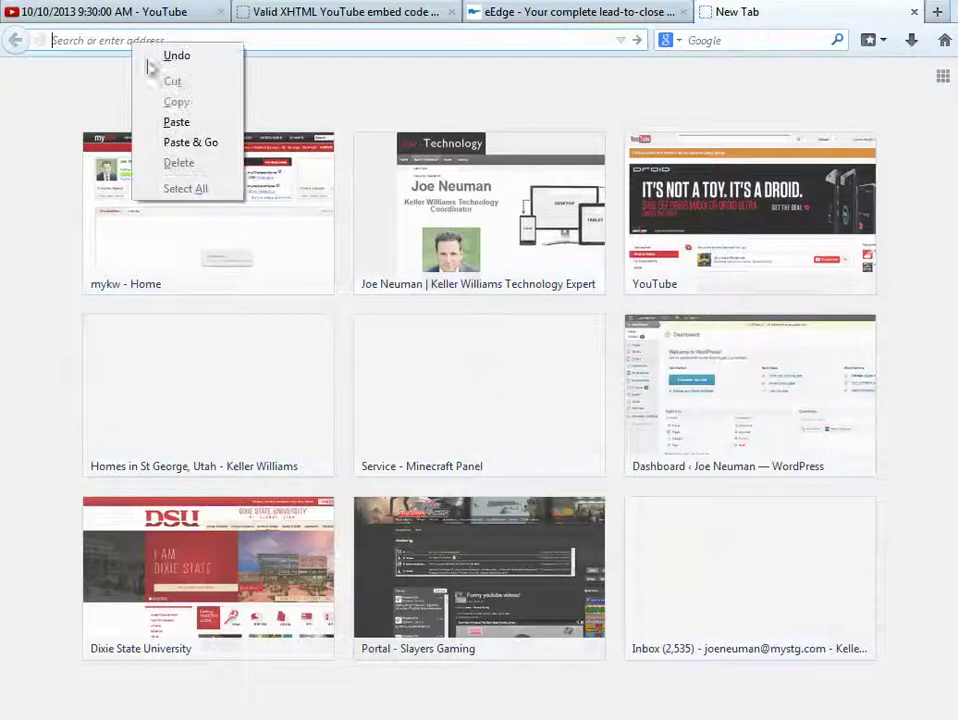
left_click(177, 122)
key("Return")
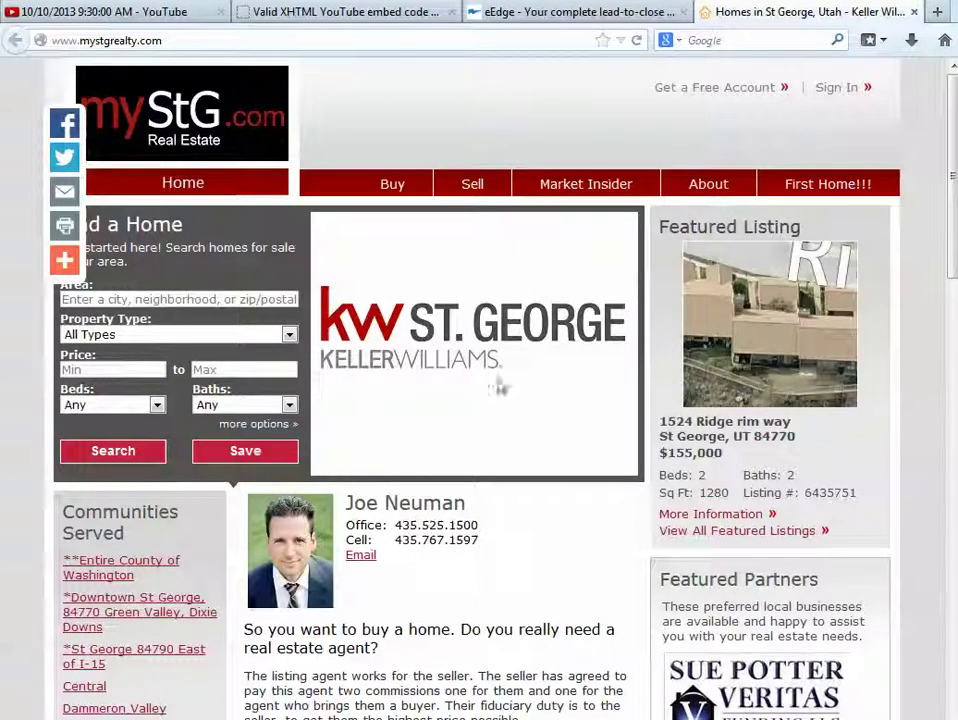
Step: Browse the Sell, First Home!!! and Home pages' Communities Served, then return to the eEdge admin tab
left_click(477, 187)
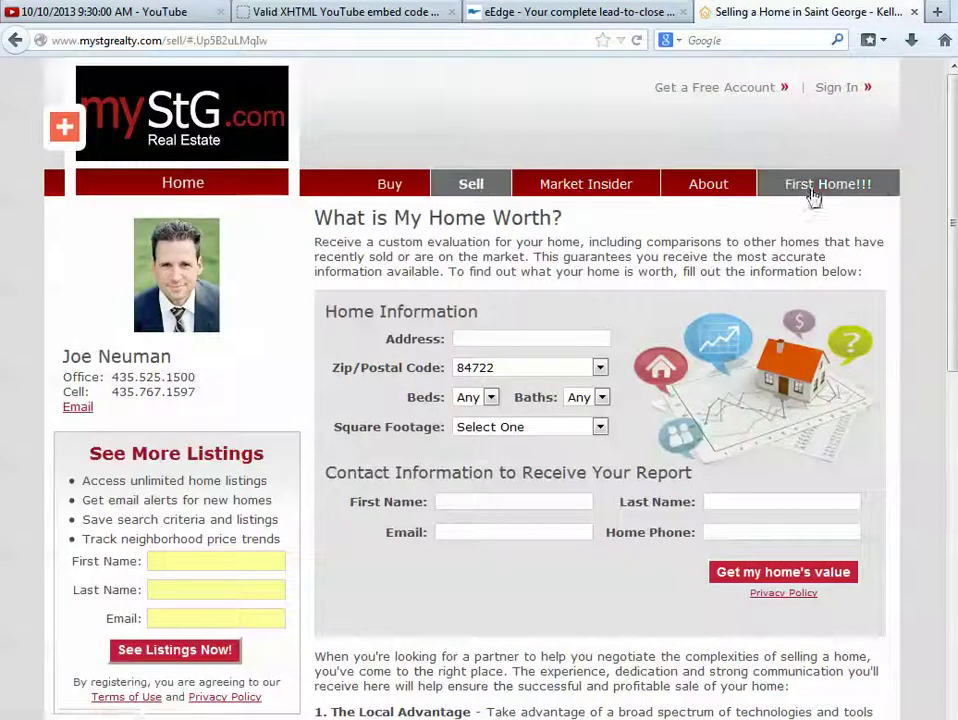
left_click(818, 190)
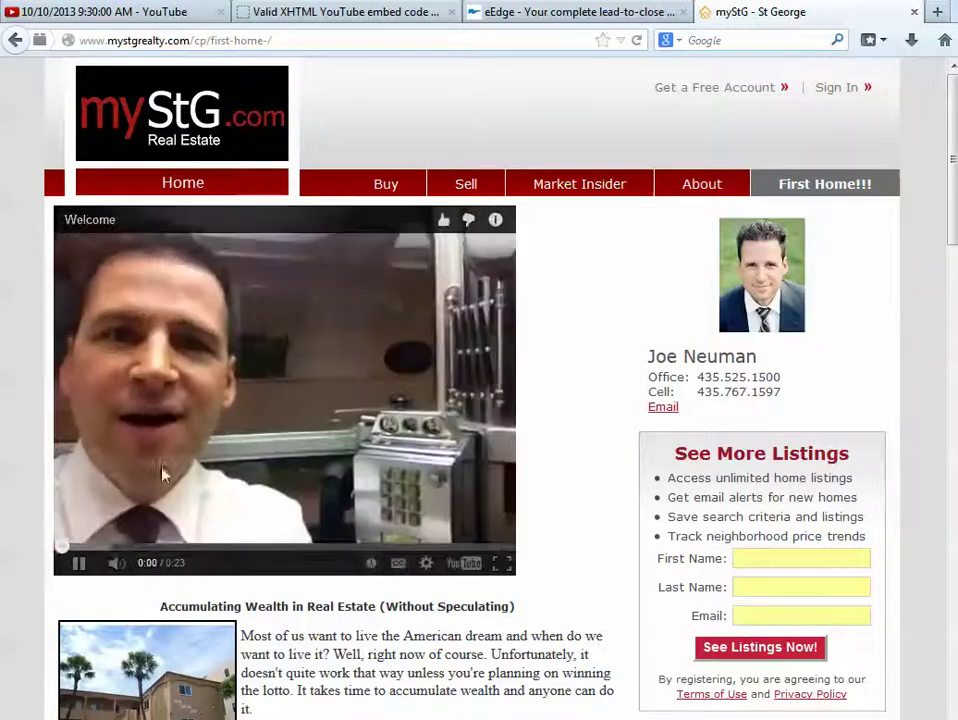
left_click(79, 563)
left_click(219, 190)
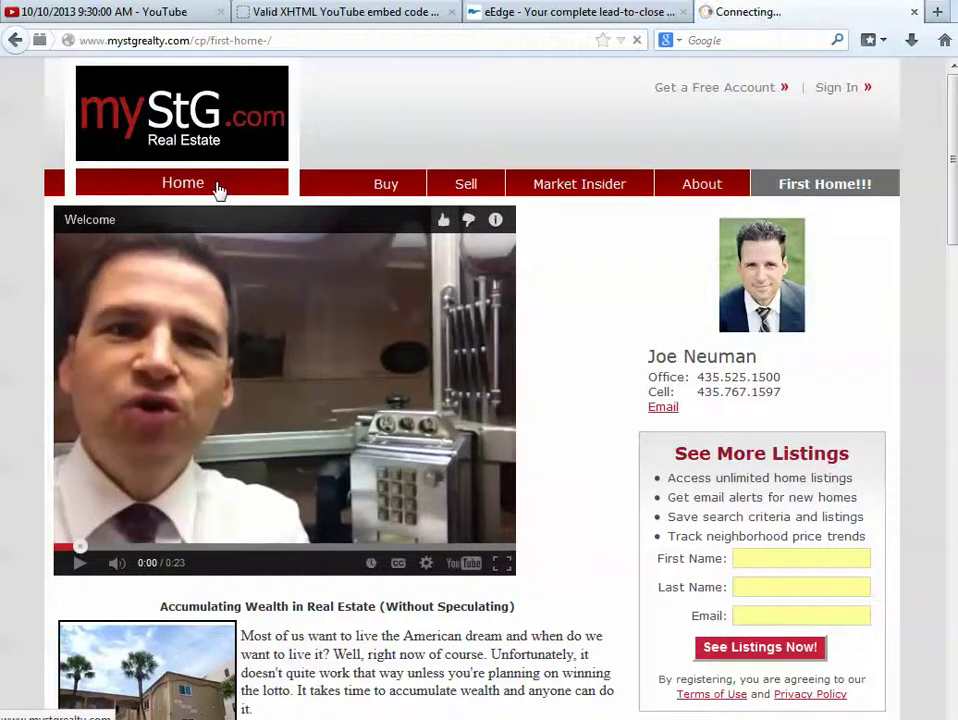
scroll(126, 438, "down", 5)
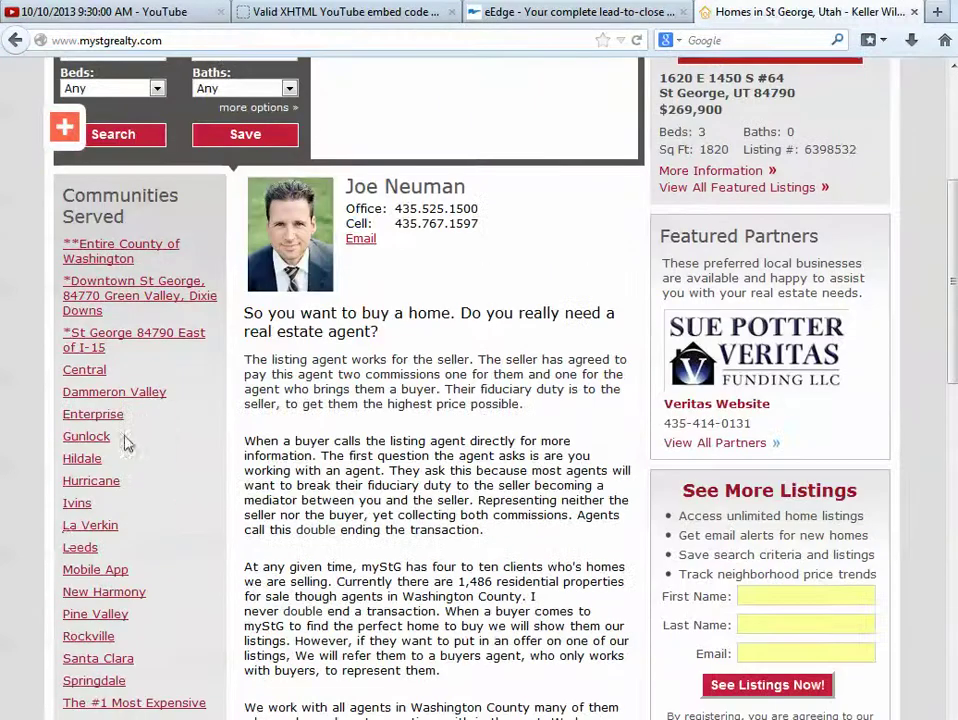
scroll(62, 540, "down", 5)
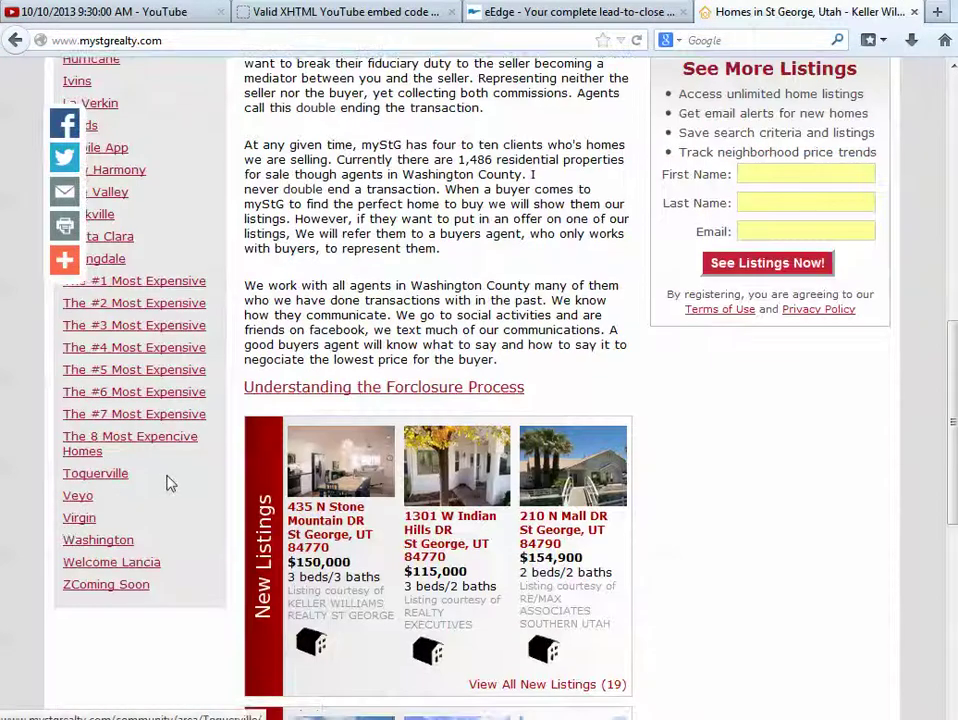
scroll(168, 483, "up", 6)
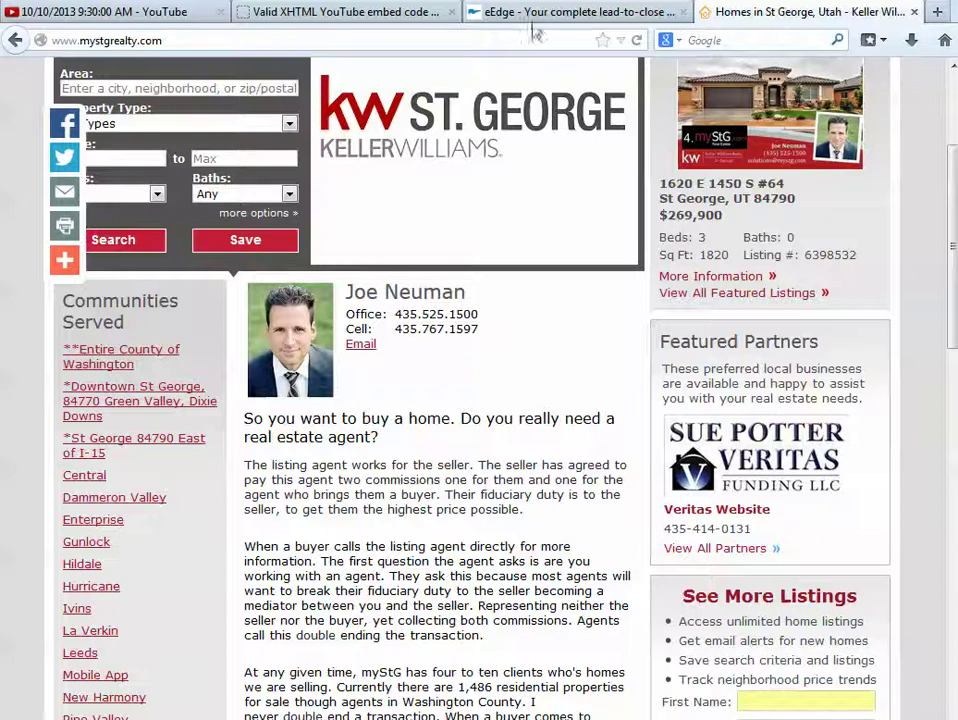
left_click(543, 20)
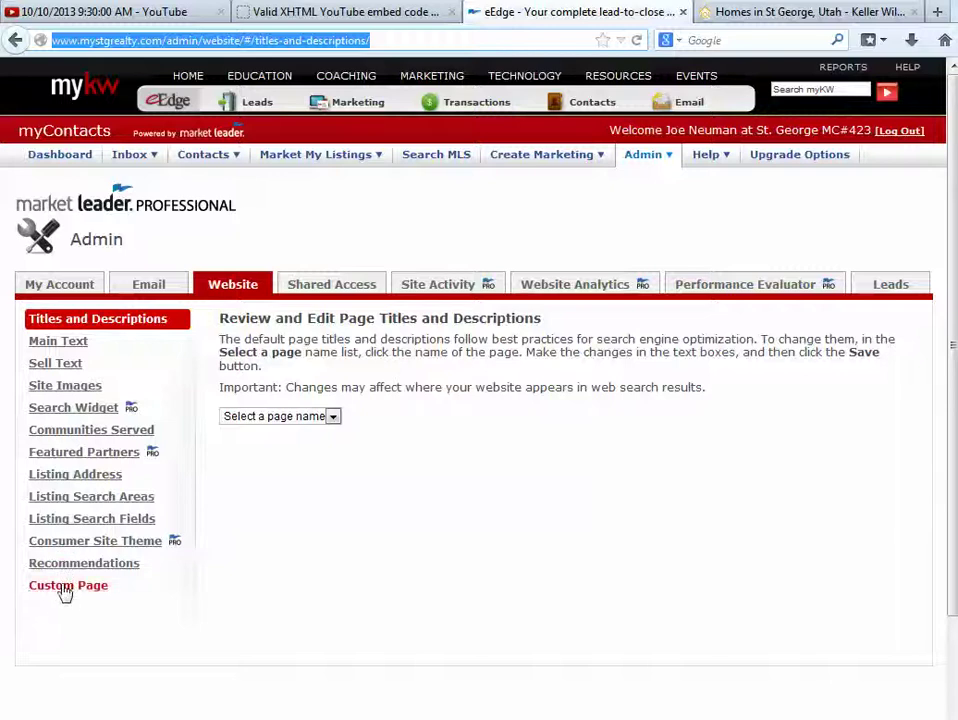
Step: Move through Main Text, Sell Text and Custom Page to Communities Served, then choose Add Community
left_click(58, 343)
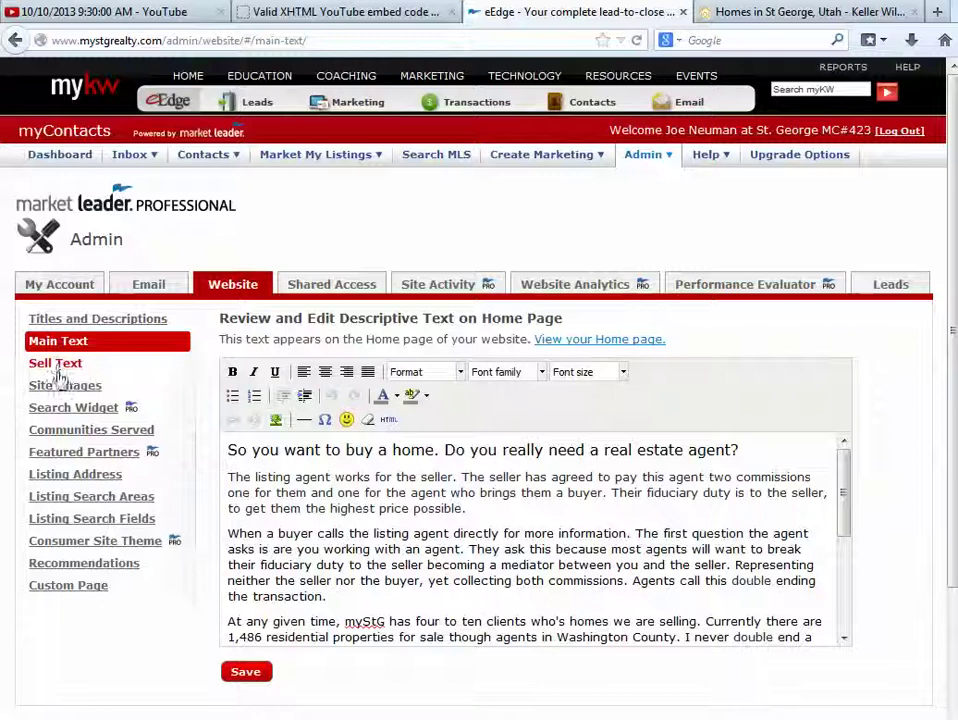
left_click(55, 364)
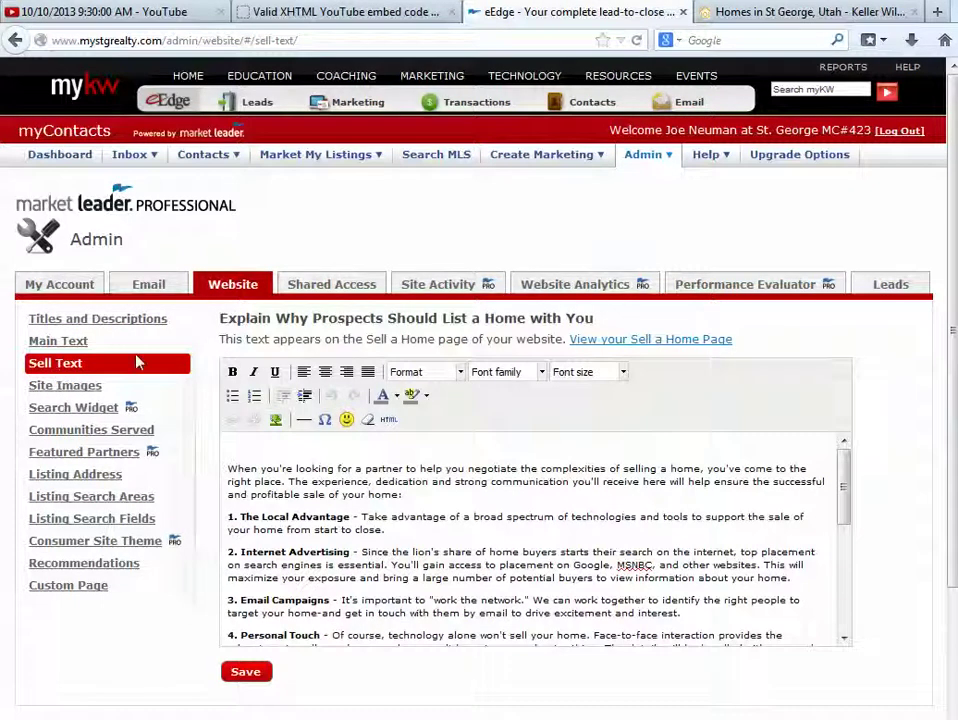
left_click(69, 590)
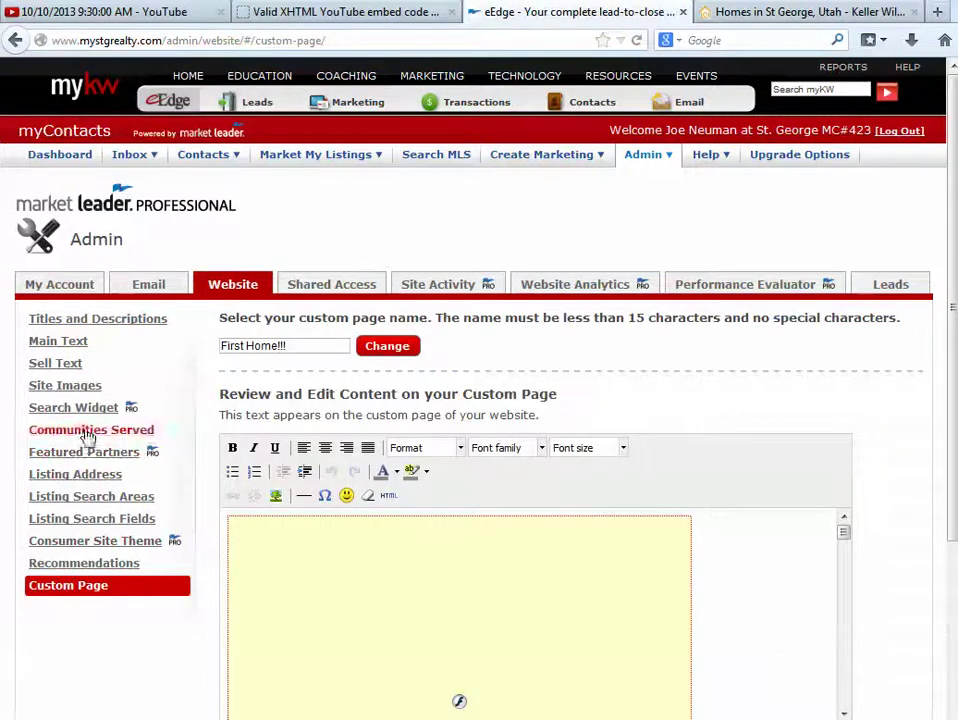
left_click(89, 432)
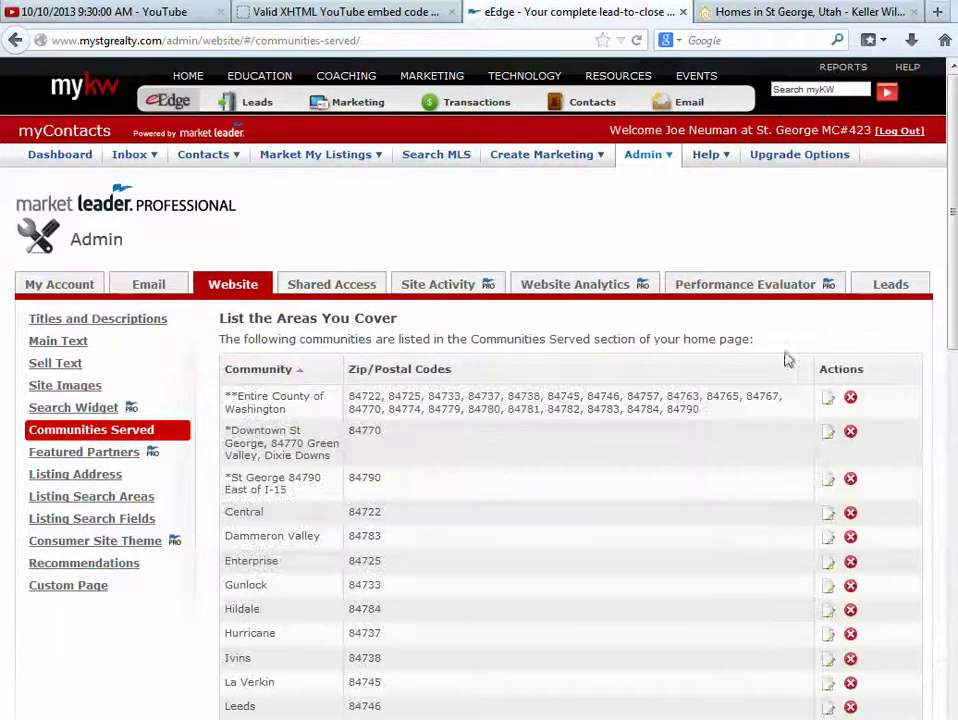
scroll(760, 396, "down", 15)
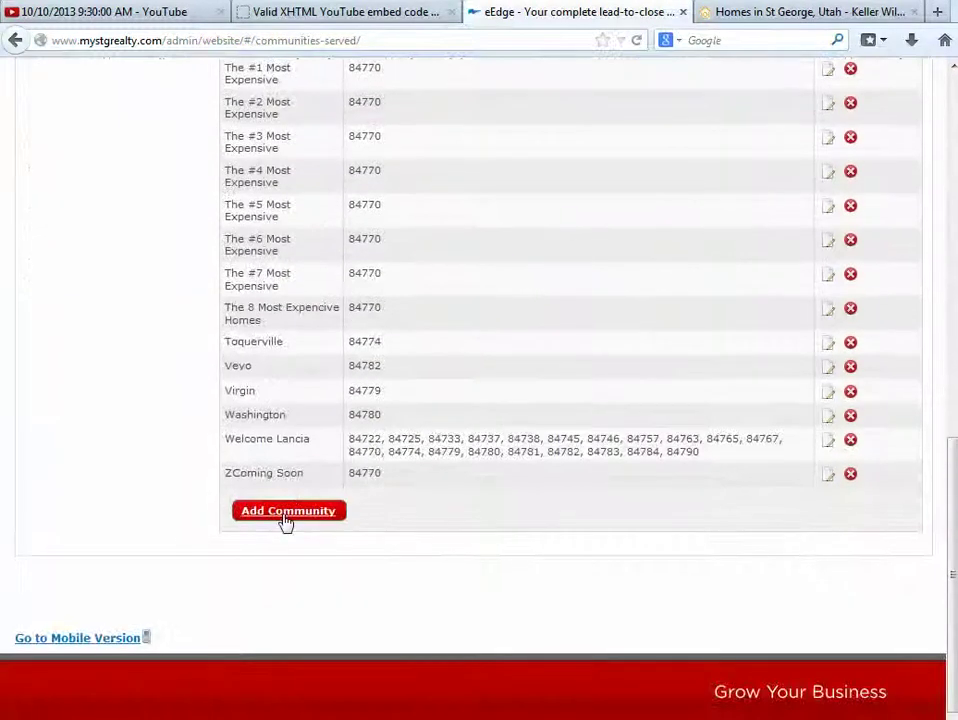
left_click(286, 512)
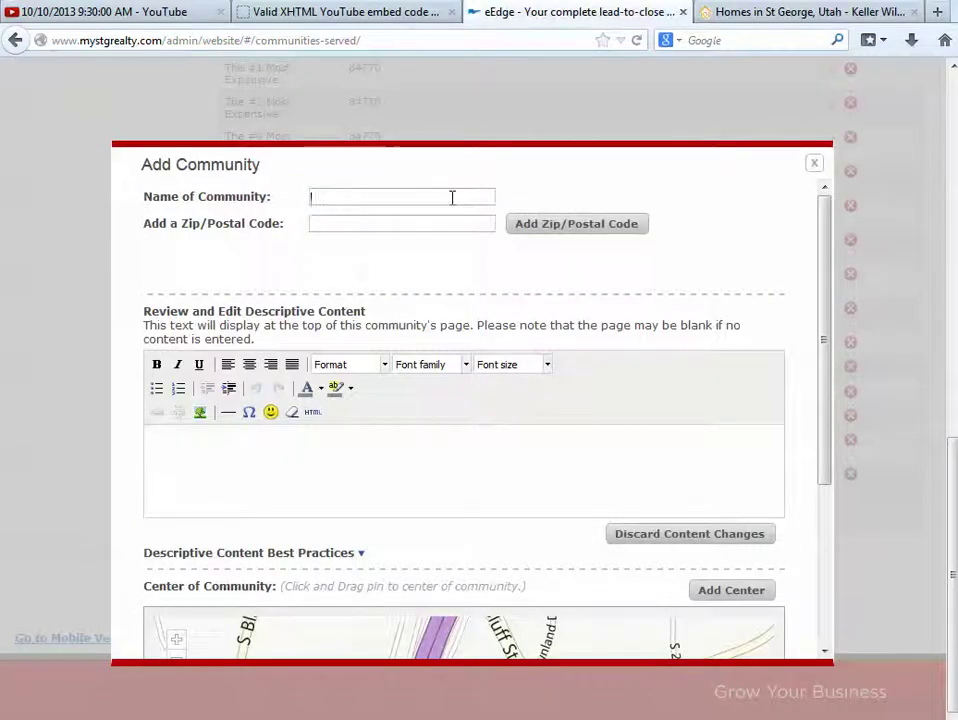
Step: Name the new community 'test', add zip code 84770, and place the cursor in the descriptive content editor
left_click(452, 197)
type("test")
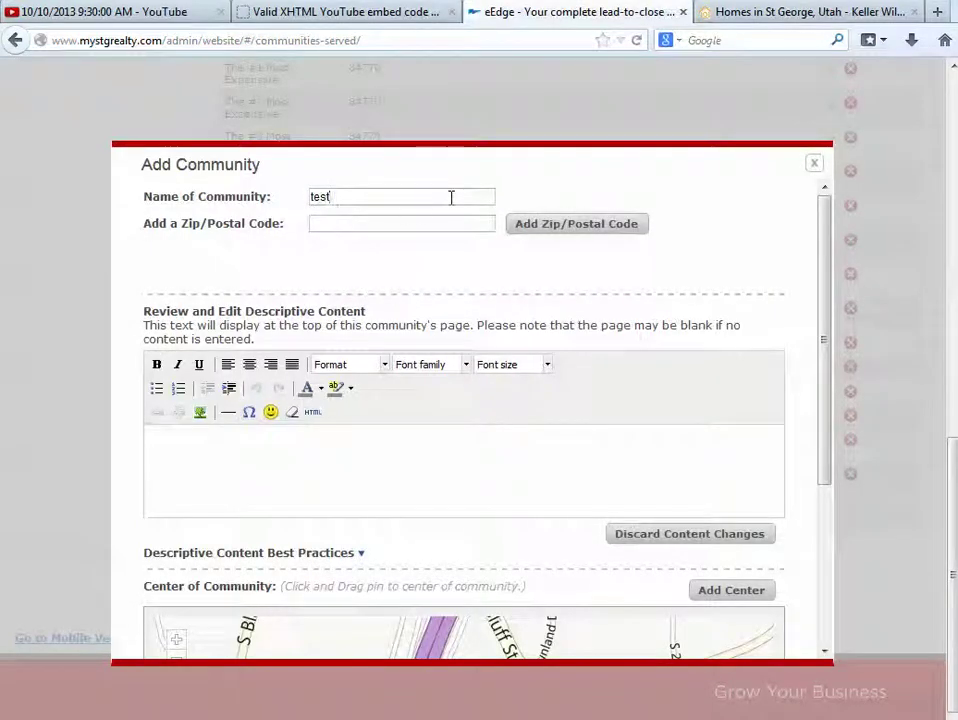
left_click(409, 225)
type("84770")
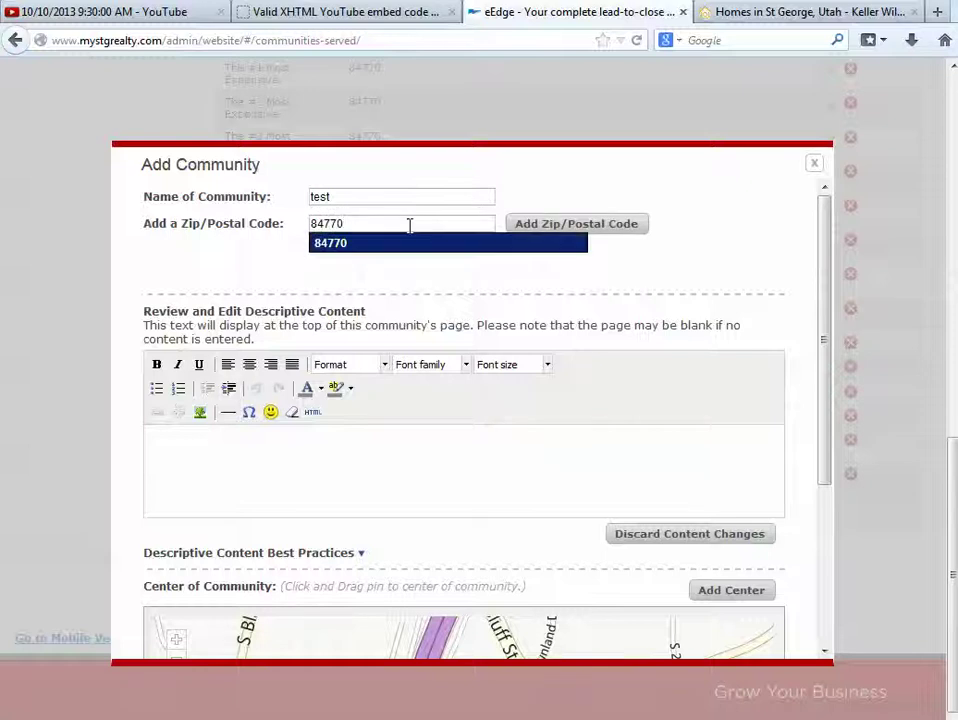
left_click(565, 226)
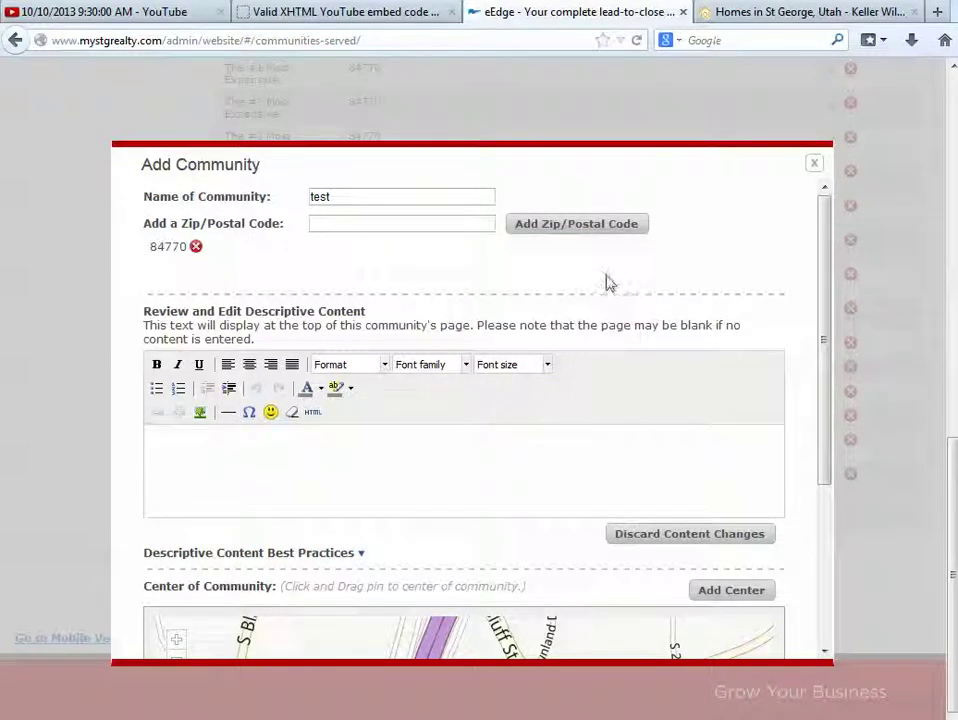
left_click(299, 455)
scroll(453, 428, "down", 3)
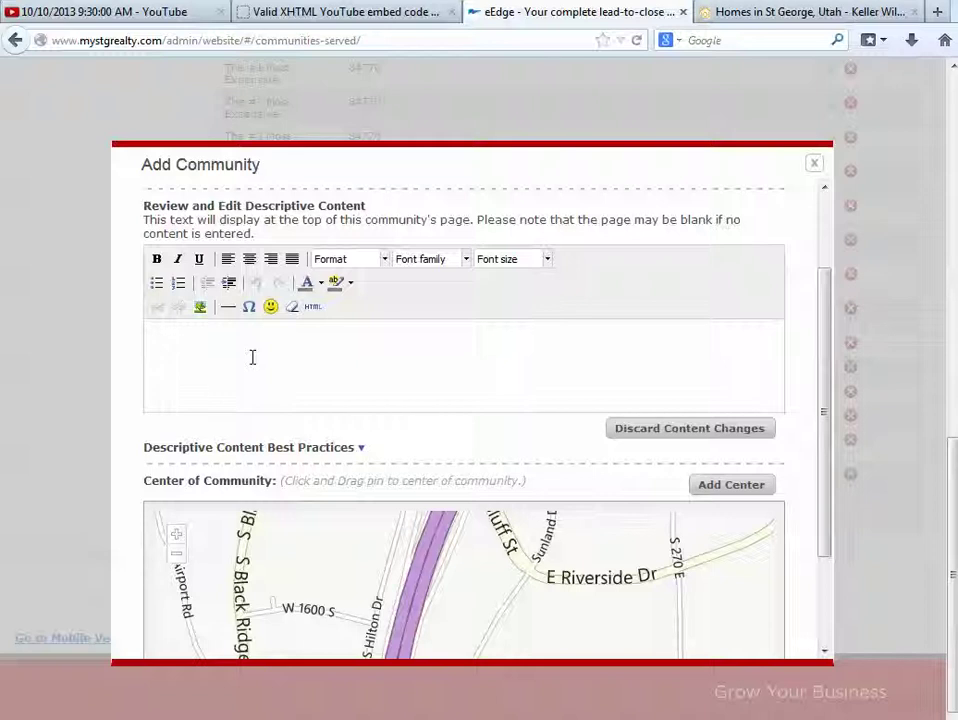
Step: Copy the generated YouTube embed code from Tools4noobs into the descriptive content's HTML source
left_click(312, 309)
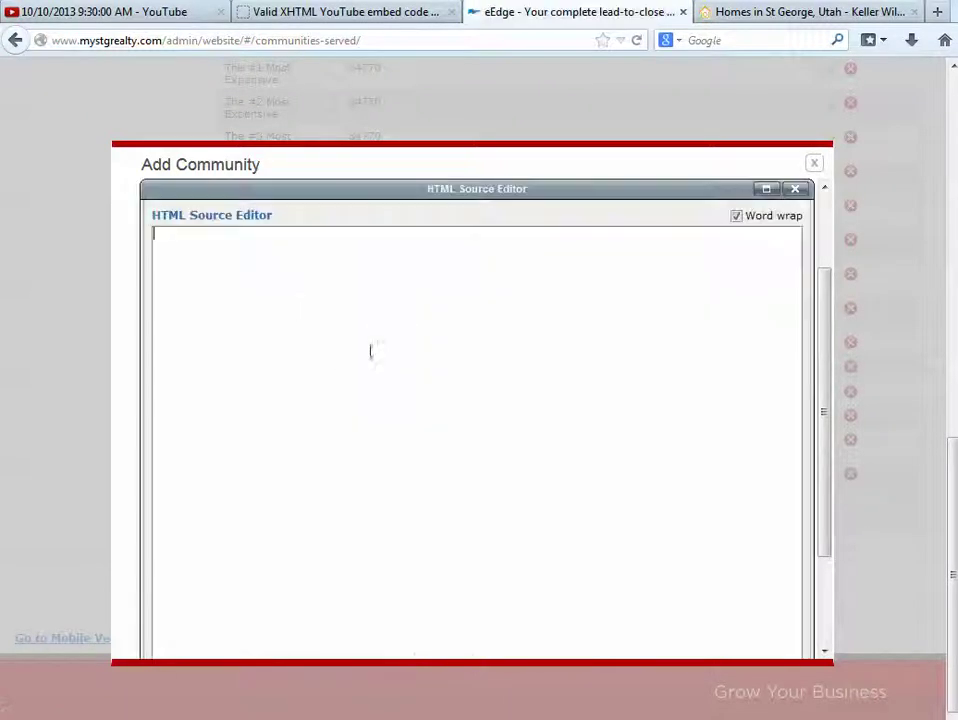
left_click(353, 14)
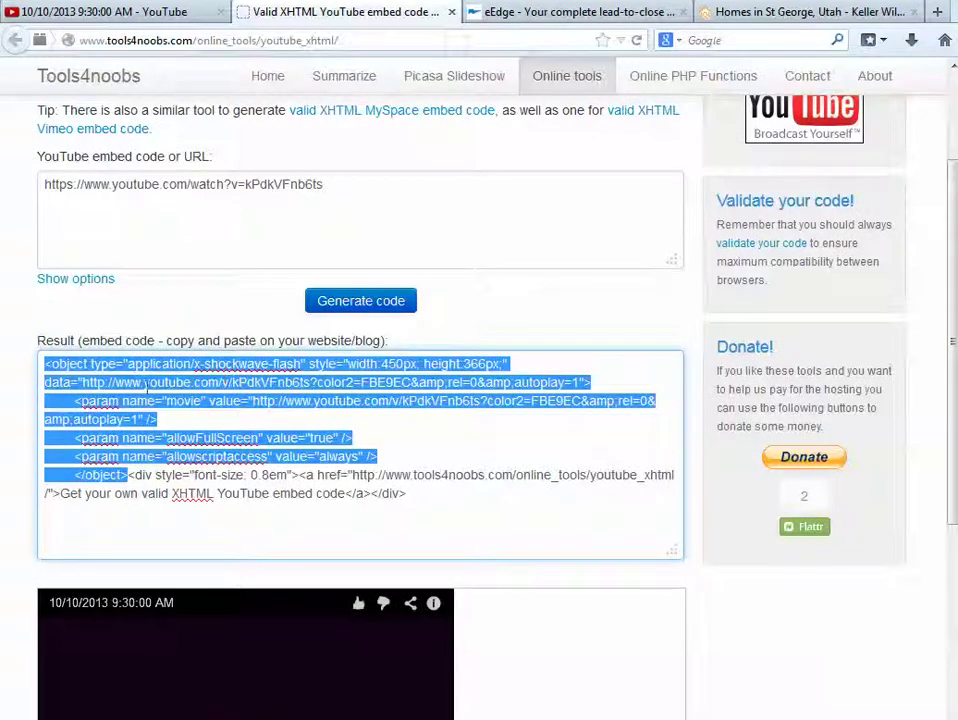
right_click(146, 386)
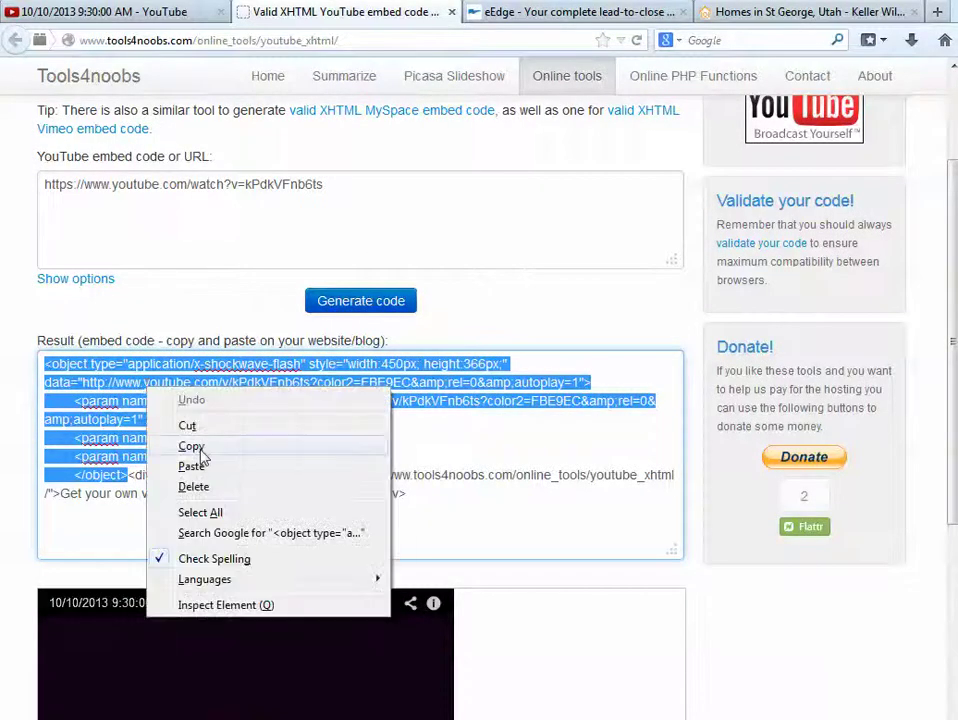
left_click(191, 445)
left_click(558, 20)
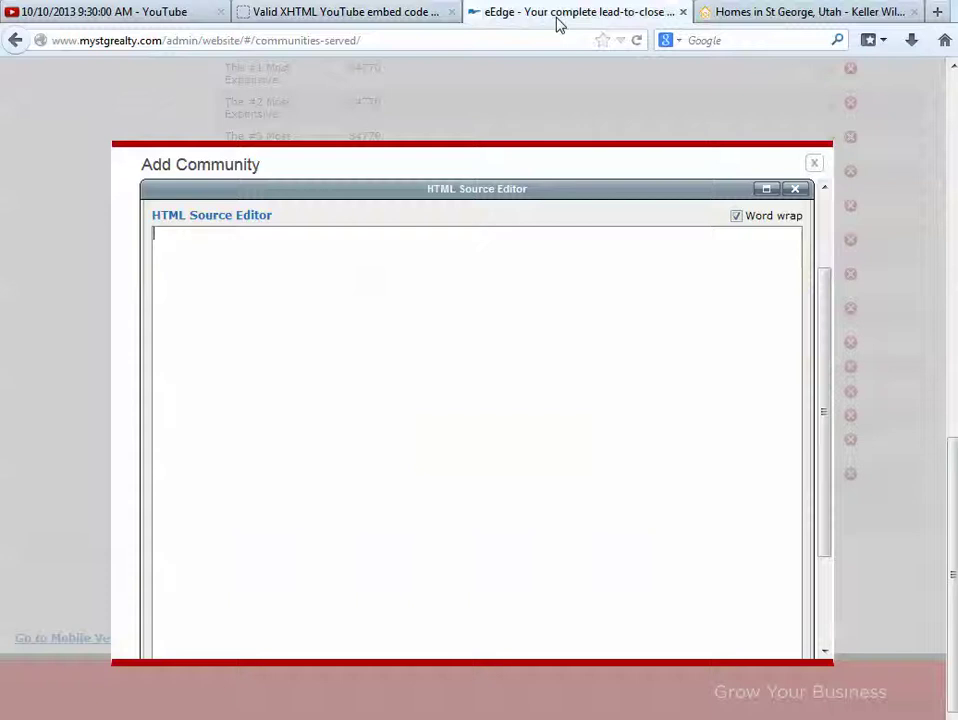
right_click(187, 247)
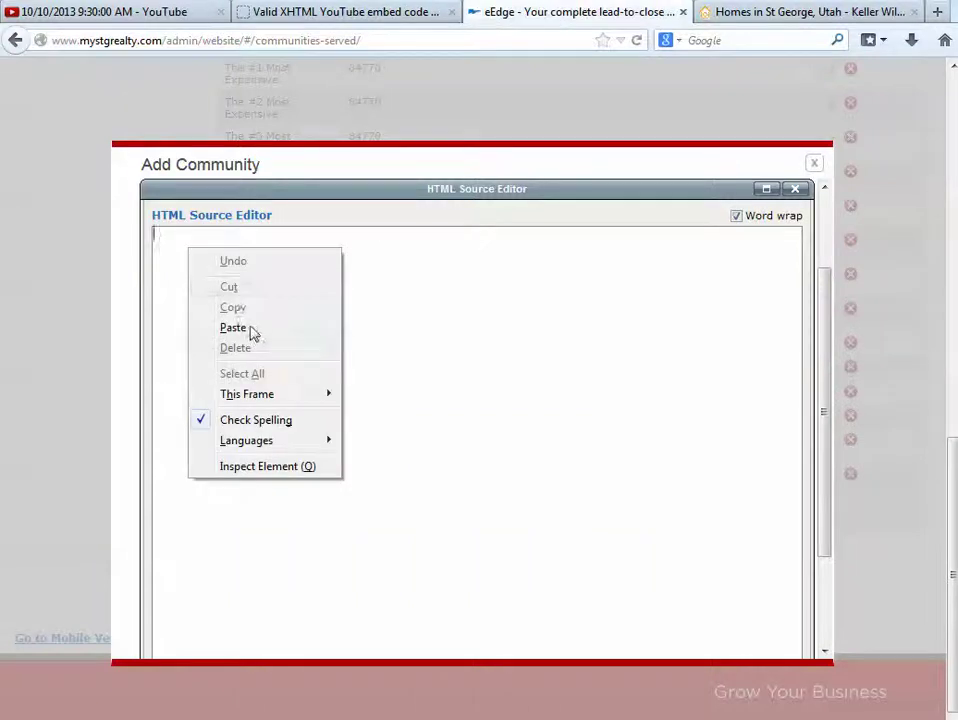
left_click(233, 328)
Step: Apply the pasted source so the video object appears, then save the test community
scroll(567, 379, "down", 3)
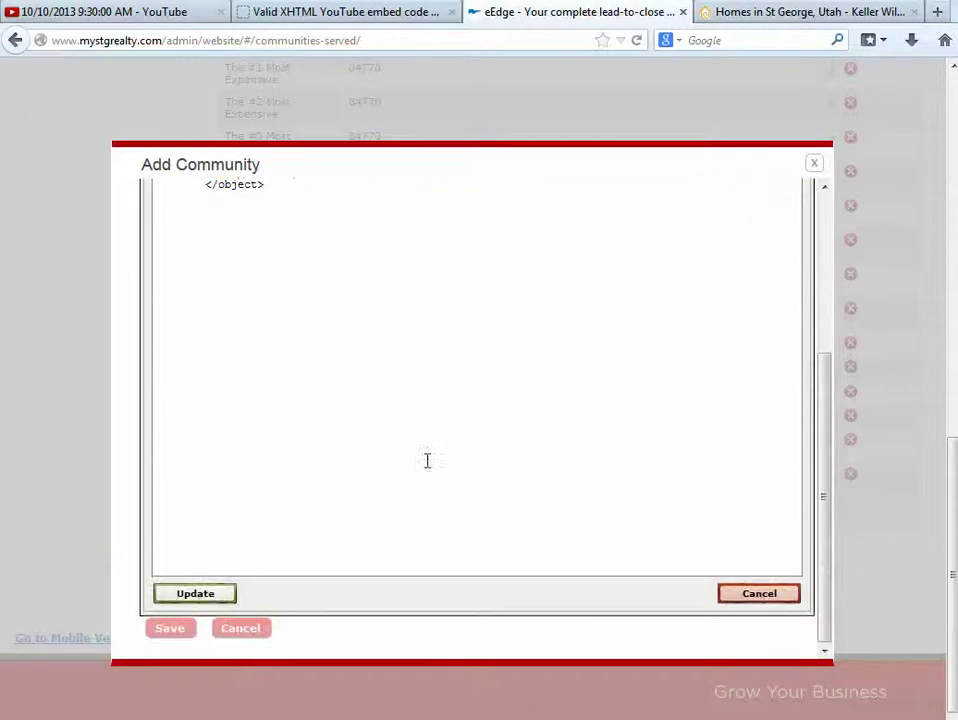
left_click(194, 596)
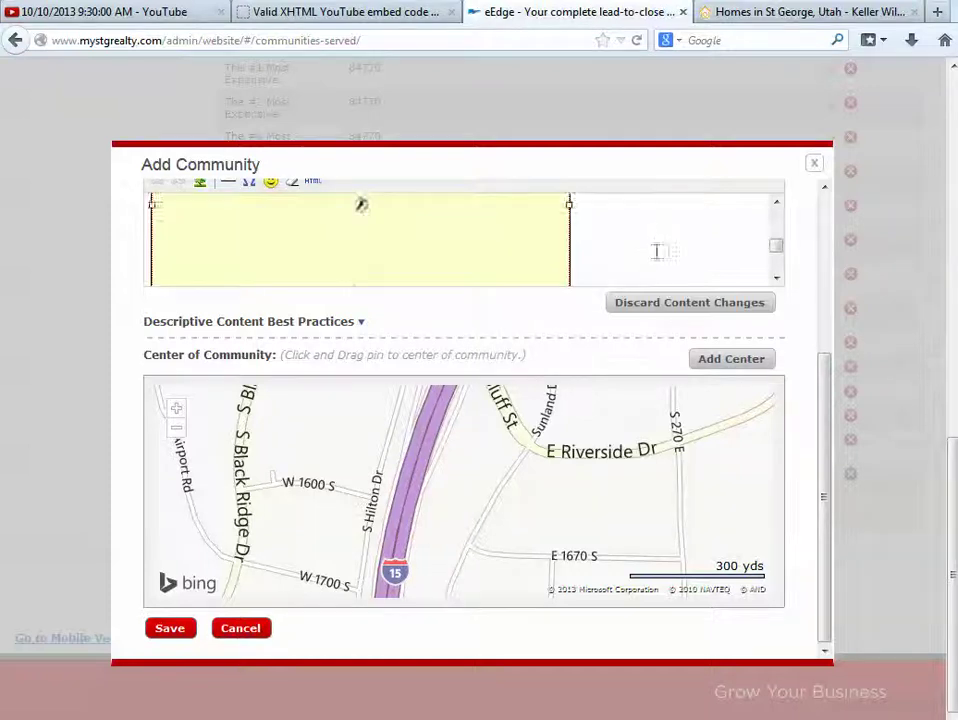
scroll(815, 262, "up", 3)
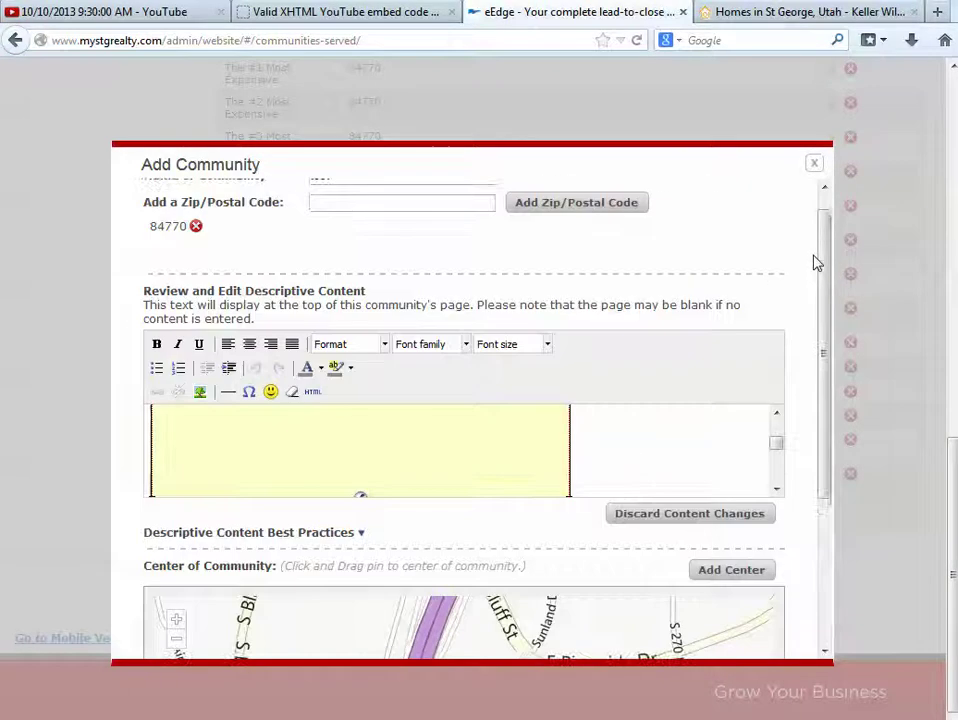
left_click(619, 449)
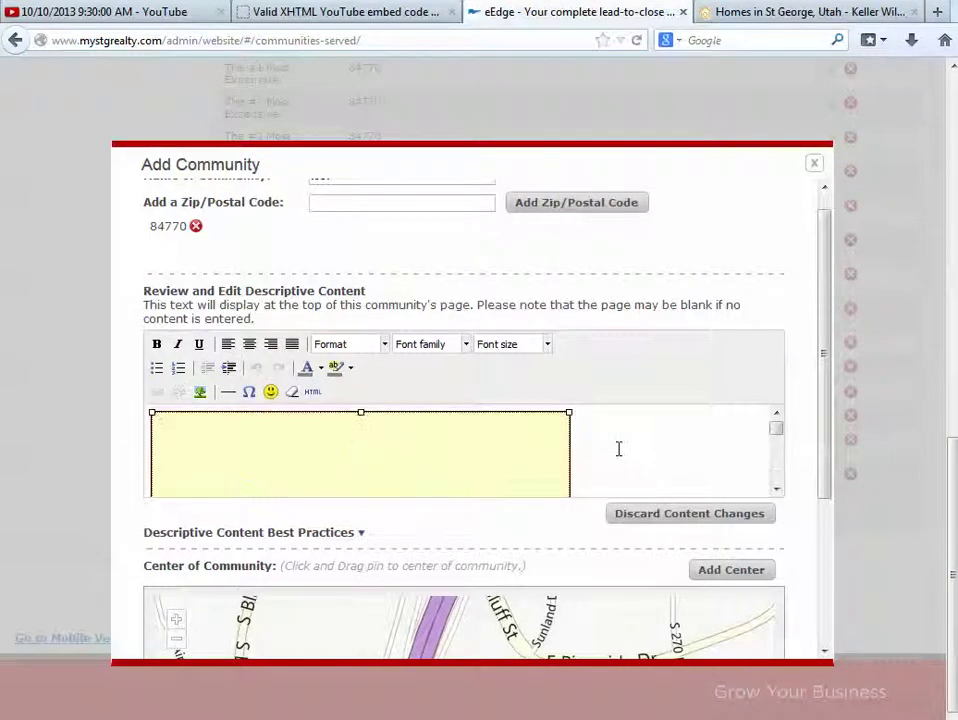
scroll(618, 443, "down", 3)
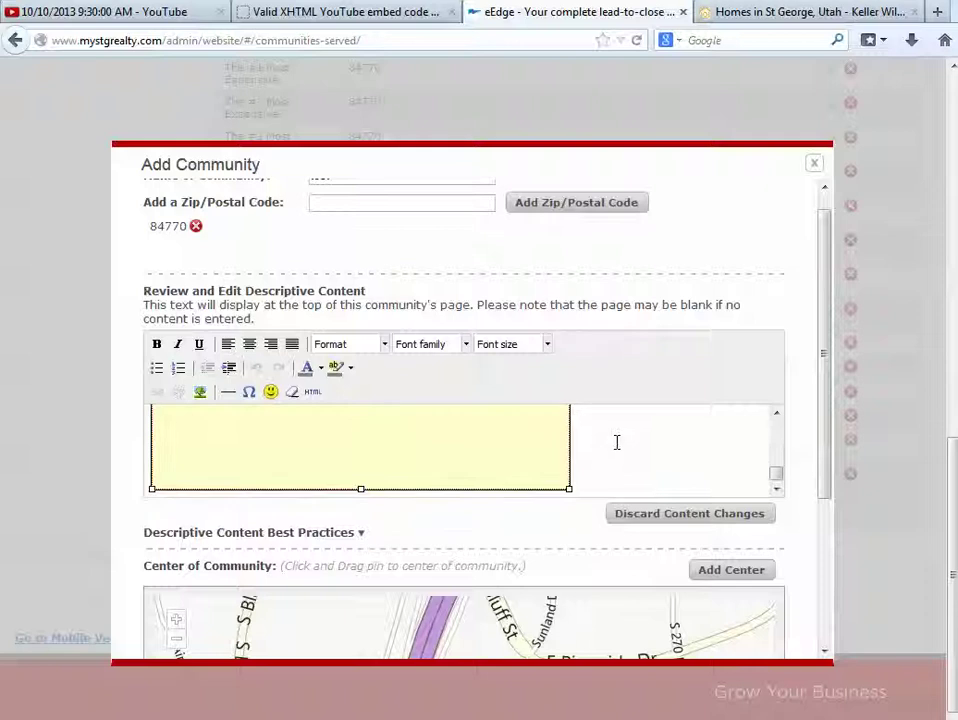
scroll(616, 443, "up", 3)
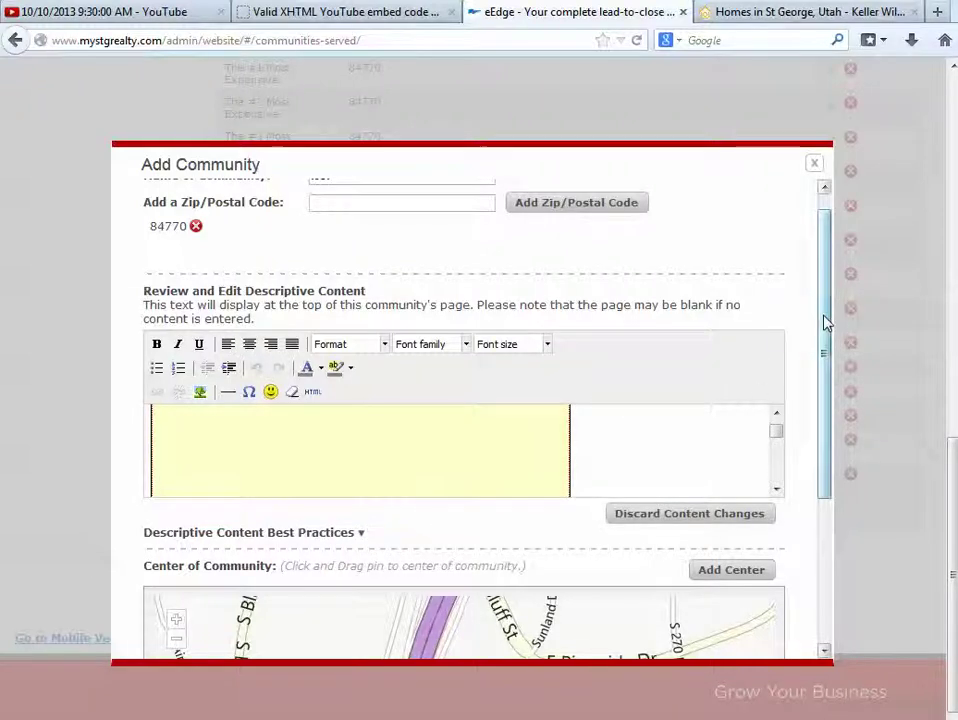
left_click_drag(826, 322, 823, 496)
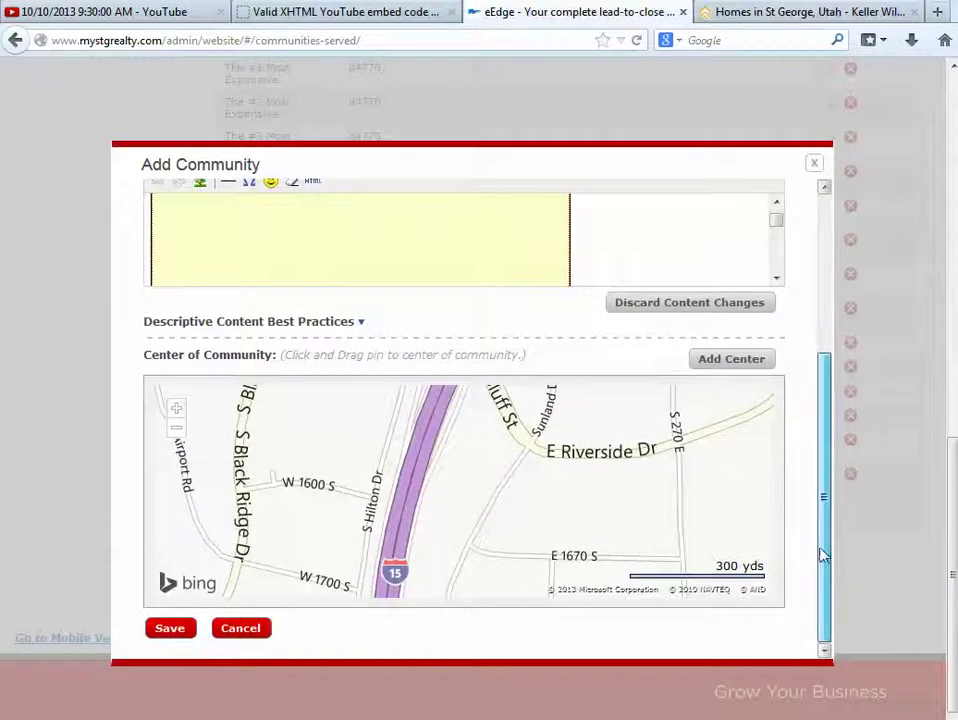
left_click(172, 630)
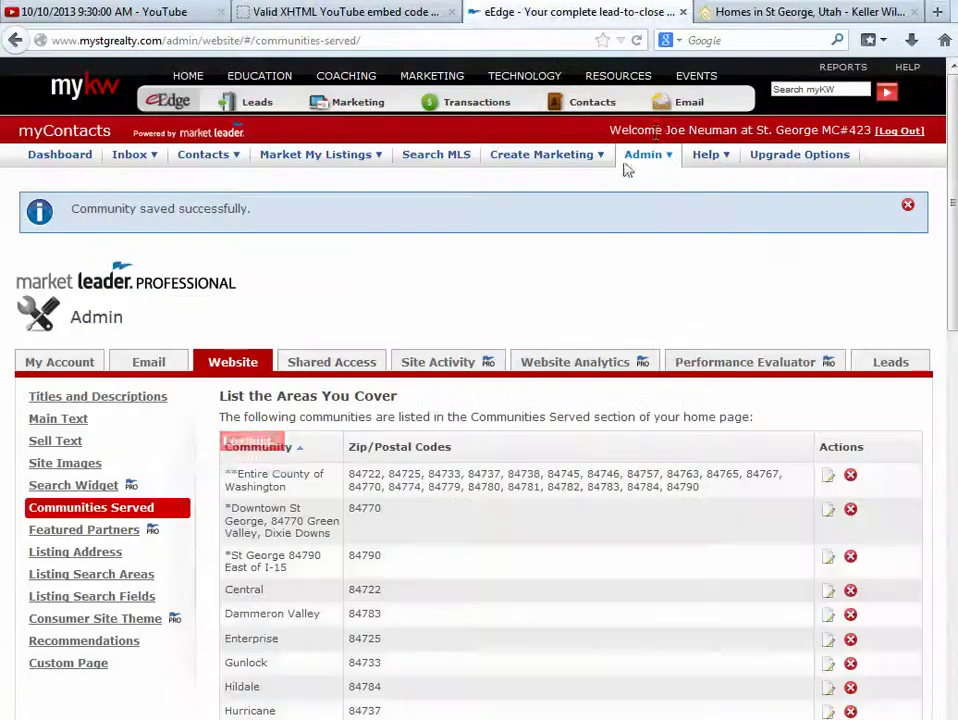
left_click(763, 15)
Step: Reload myStG.com, open the 'test' page under Communities Served, and play its embedded YouTube video
scroll(547, 359, "up", 3)
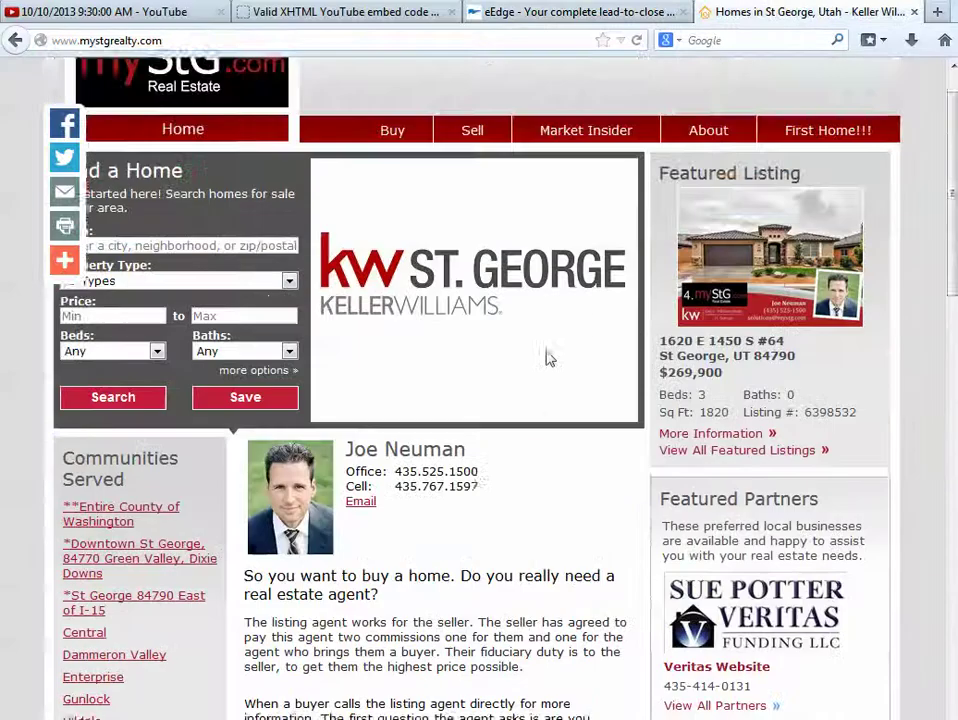
scroll(470, 310, "down", 5)
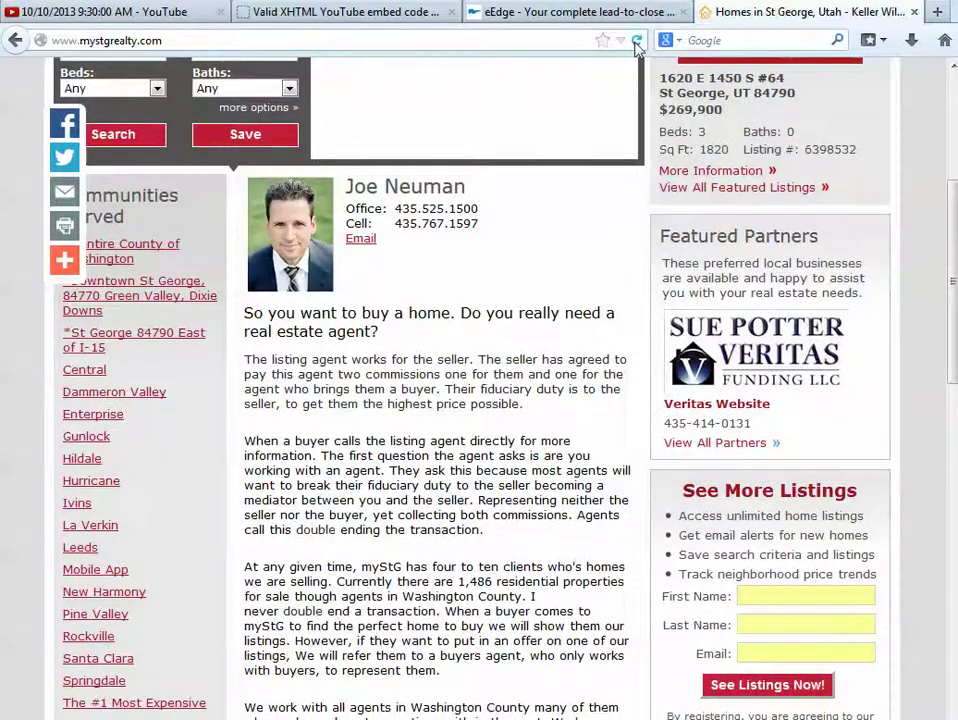
left_click(636, 42)
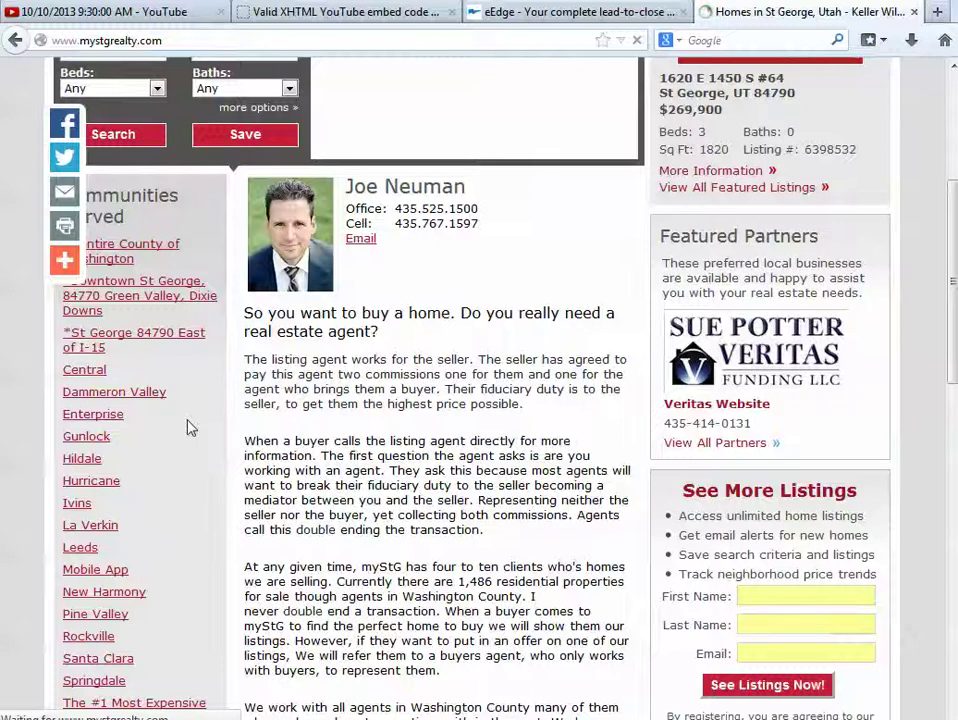
scroll(189, 428, "down", 3)
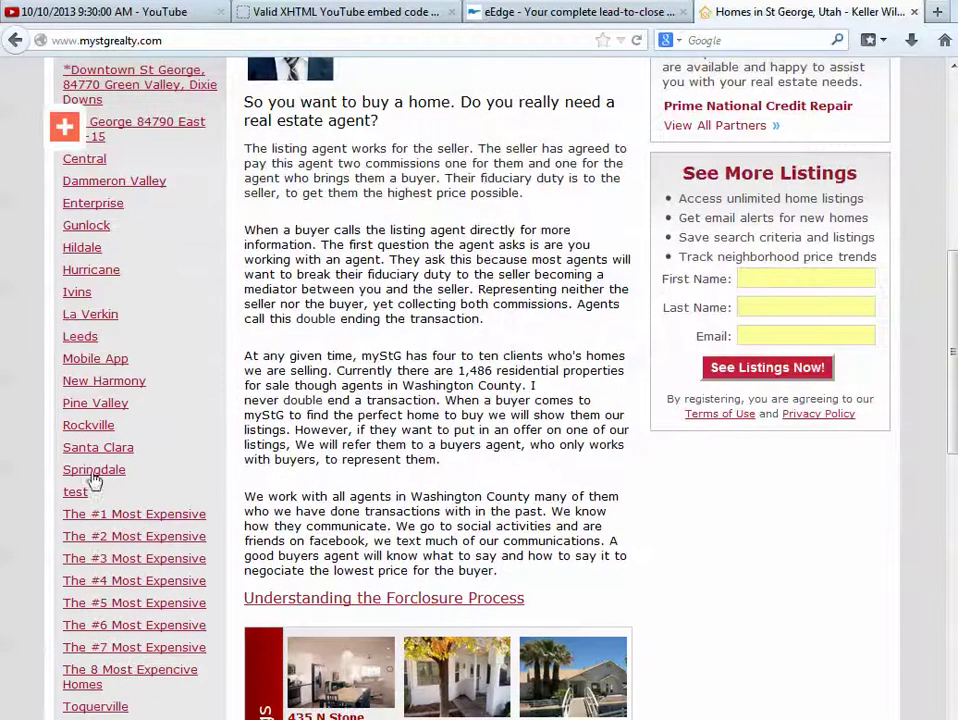
left_click(75, 491)
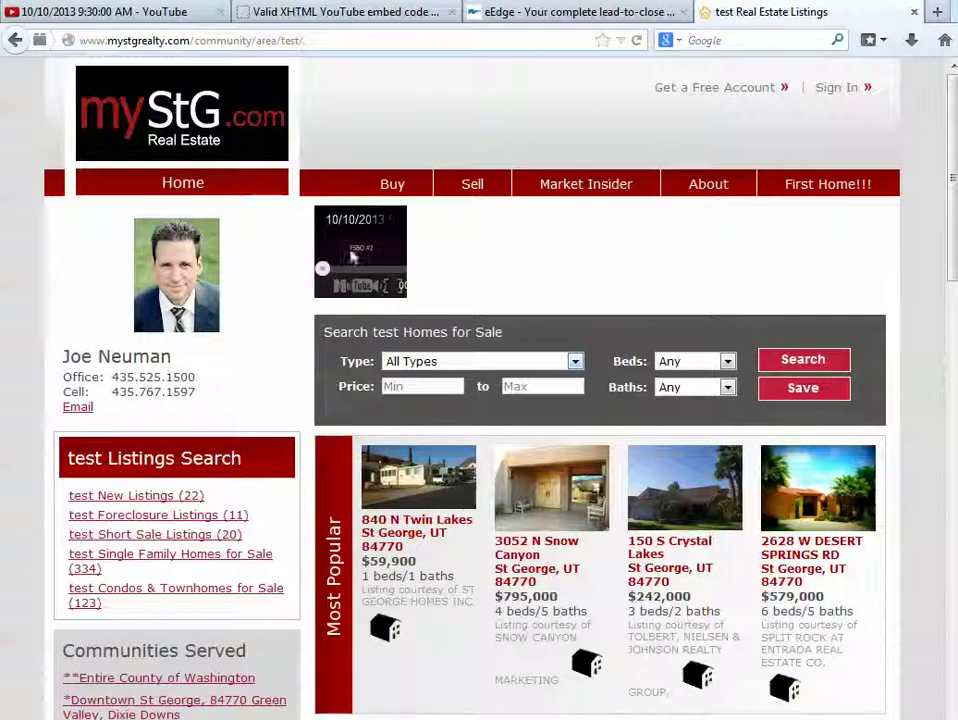
left_click(372, 259)
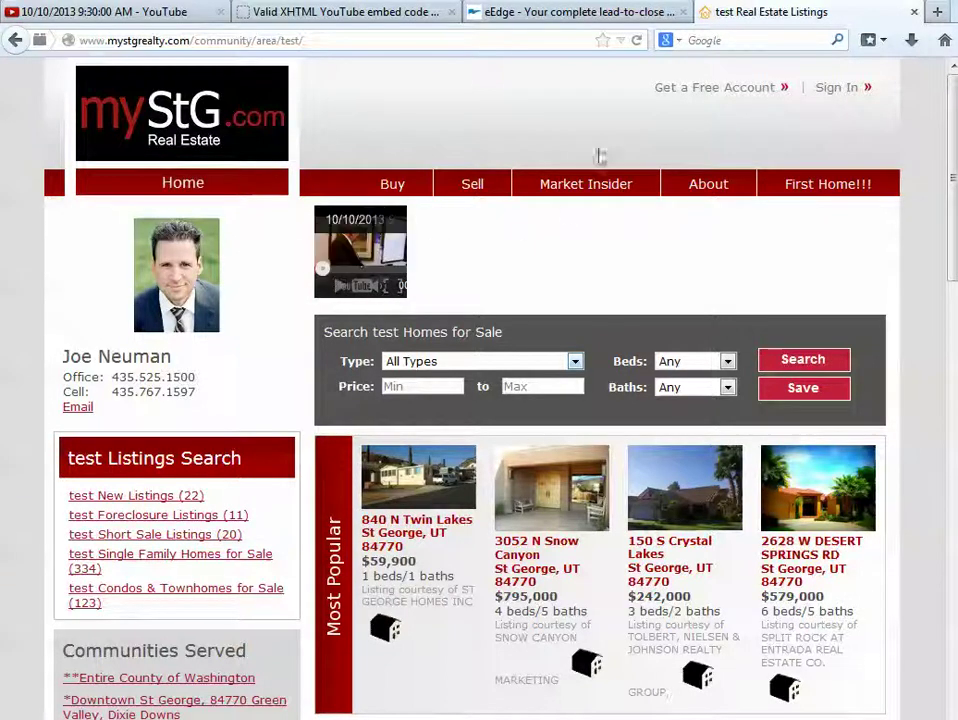
left_click(643, 14)
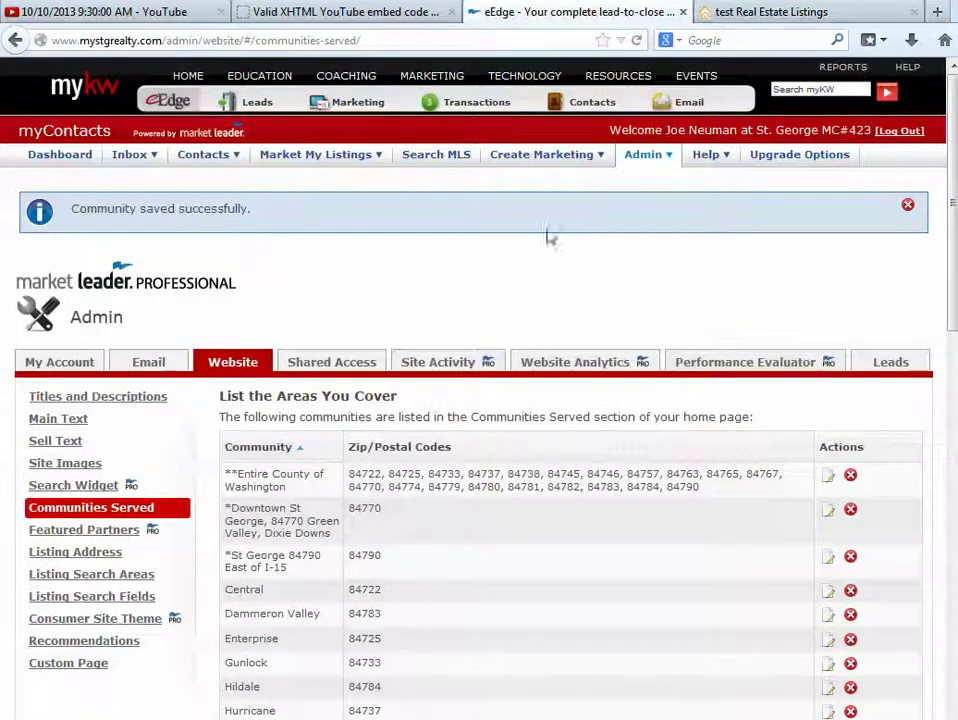
Step: Edit the 'test' community (zip 84770) and select its embedded flash video object
scroll(535, 258, "down", 3)
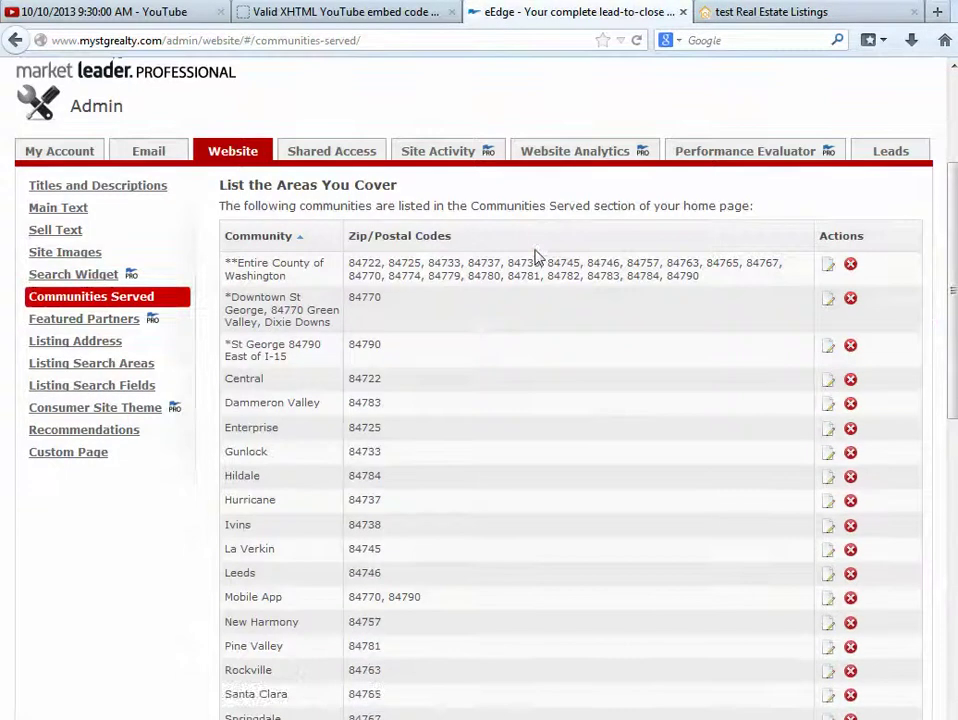
scroll(439, 345, "down", 5)
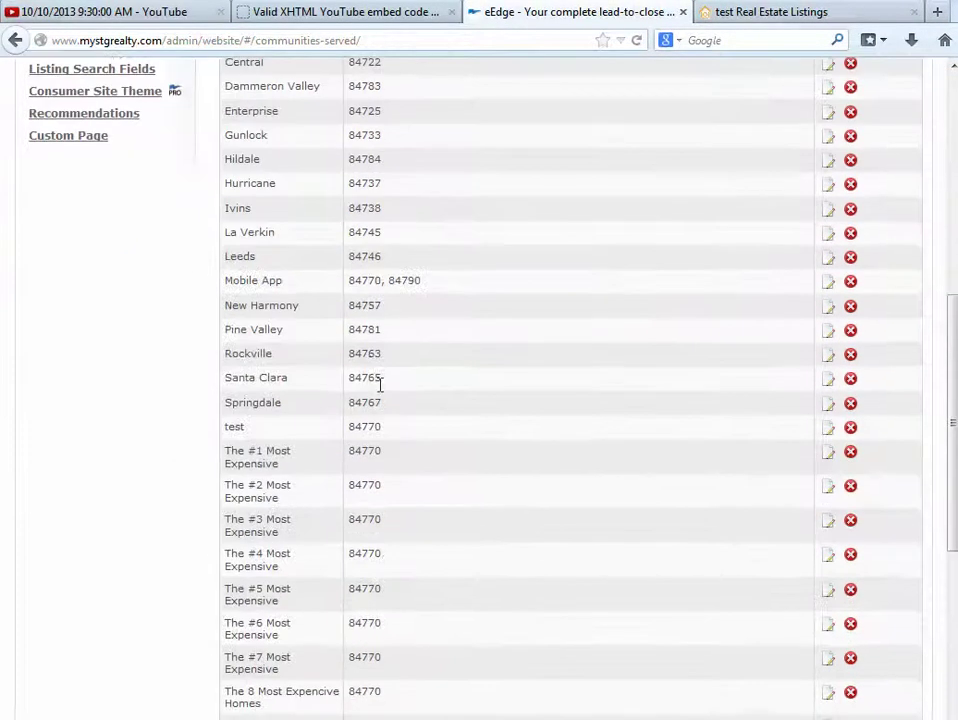
left_click(828, 430)
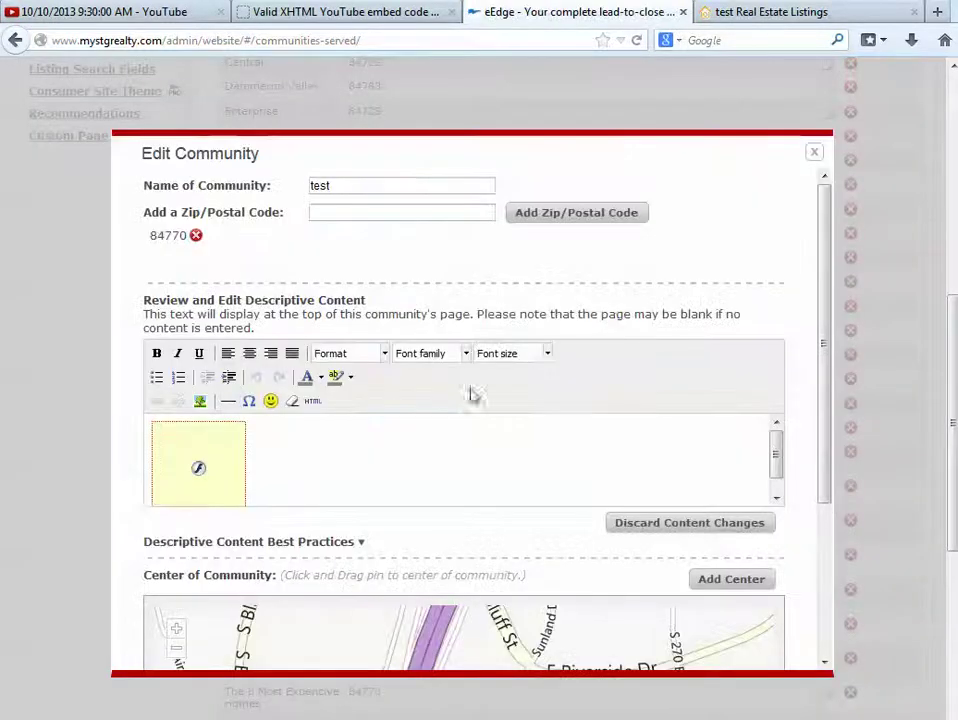
left_click(203, 456)
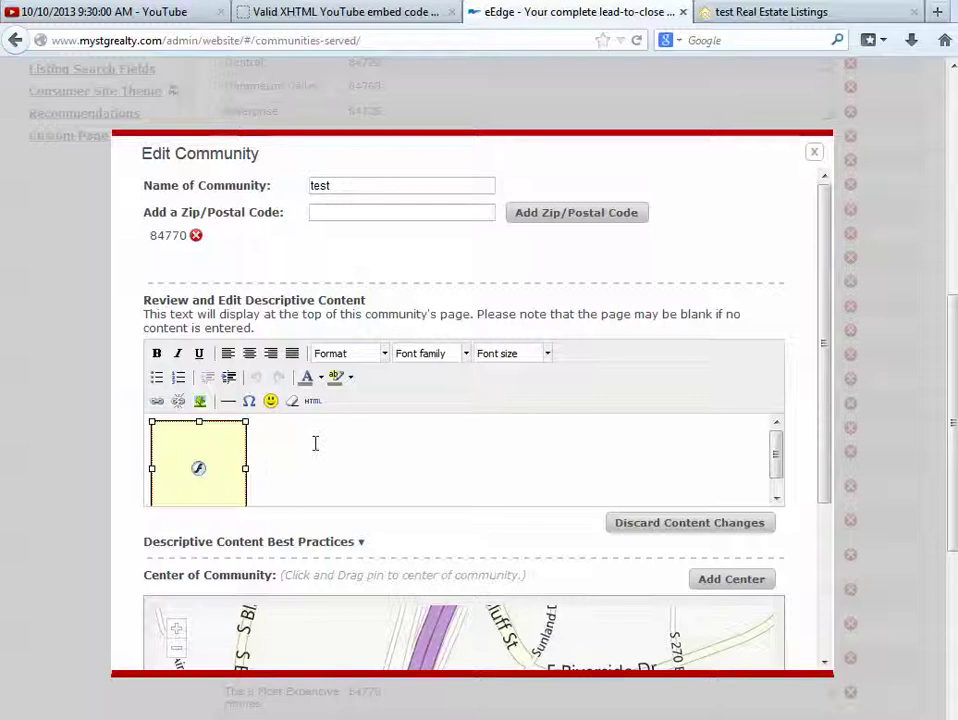
scroll(290, 458, "down", 1)
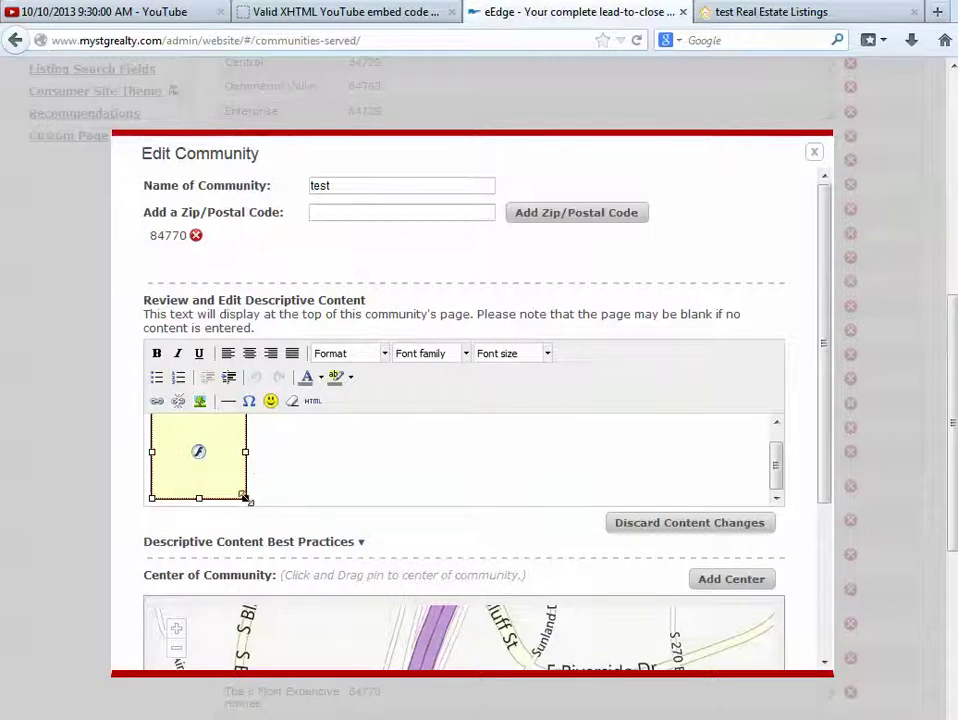